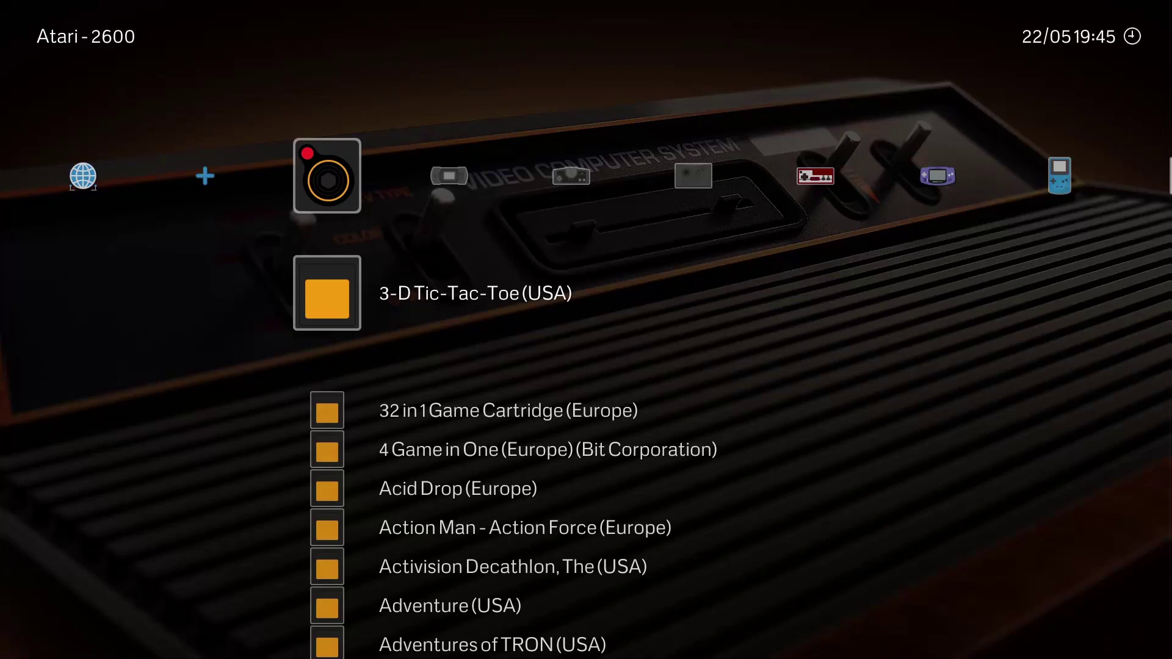
- Move past TurboGrafx 16, Famicom Disk System, GBA and N64 to the Sega - 32X playlist, peeking at Game Gear
key("Right")
key("Right")
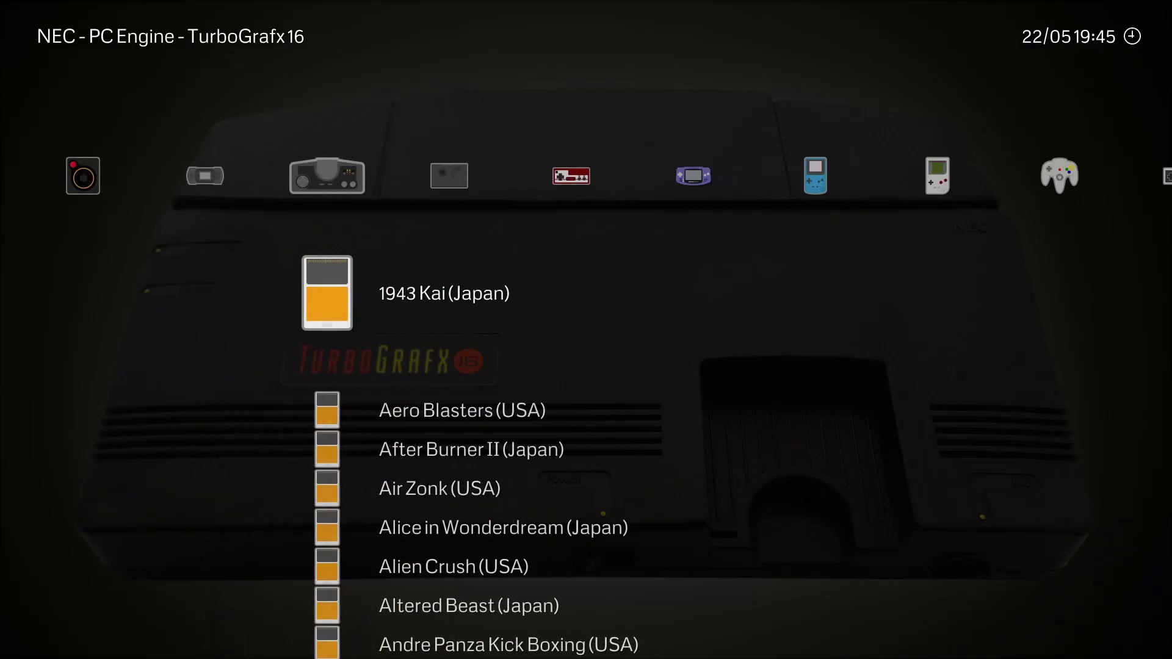
key("Right")
key("Right")
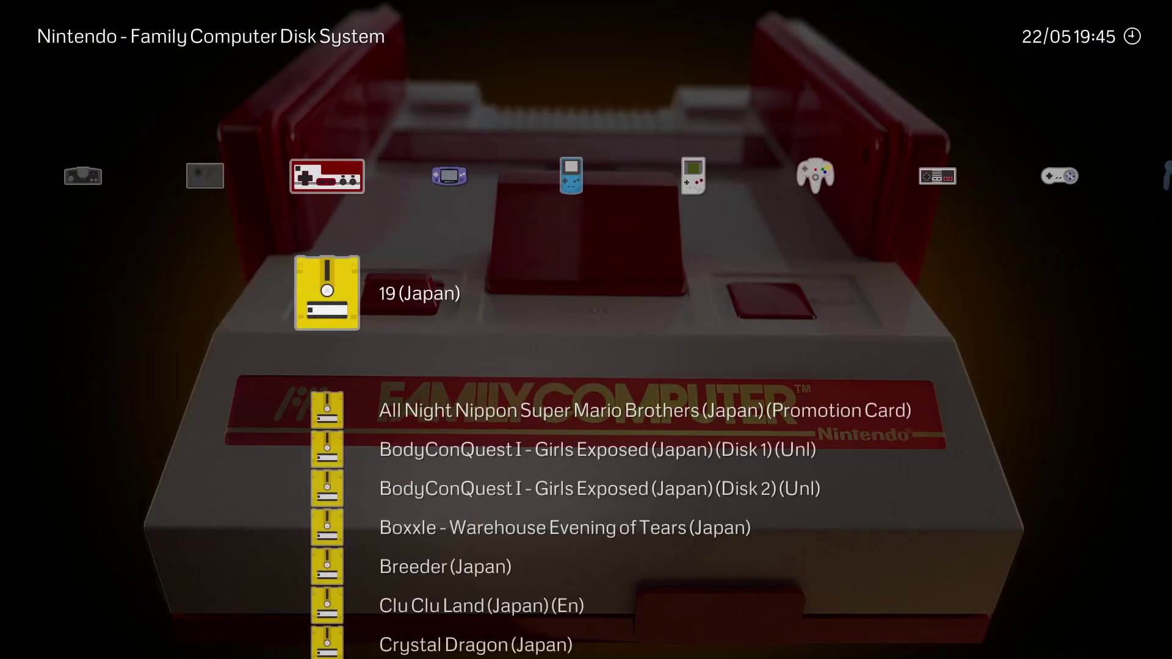
key("Right")
key("Right")
key("Right")
key("Right")
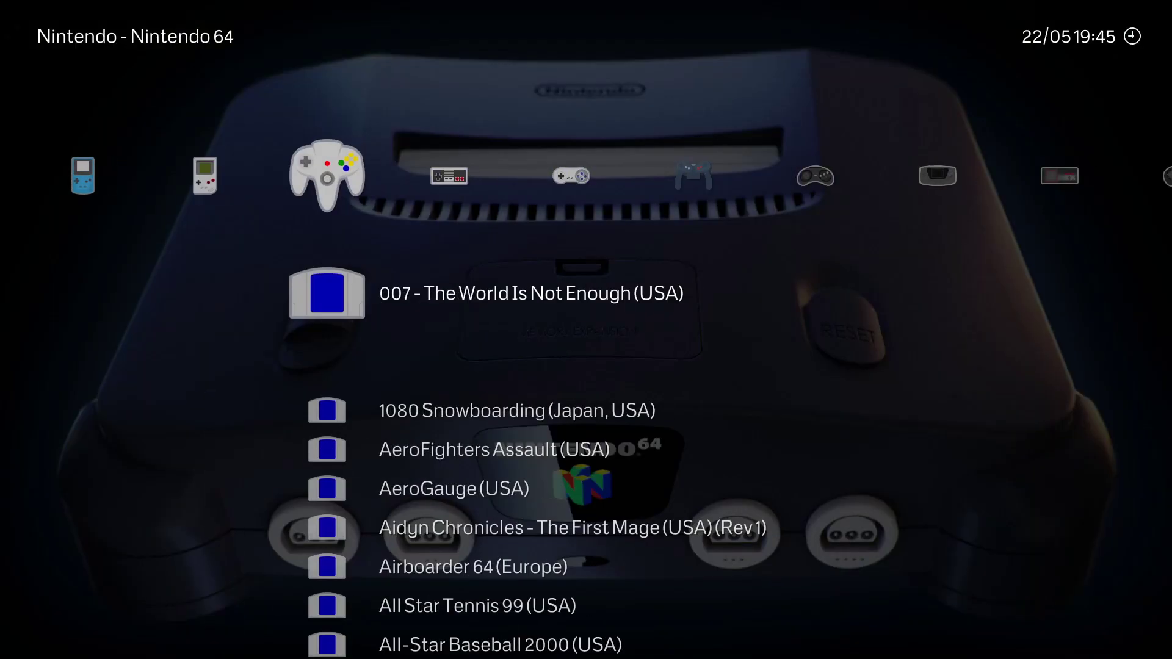
key("Right")
key("Right")
key("Right")
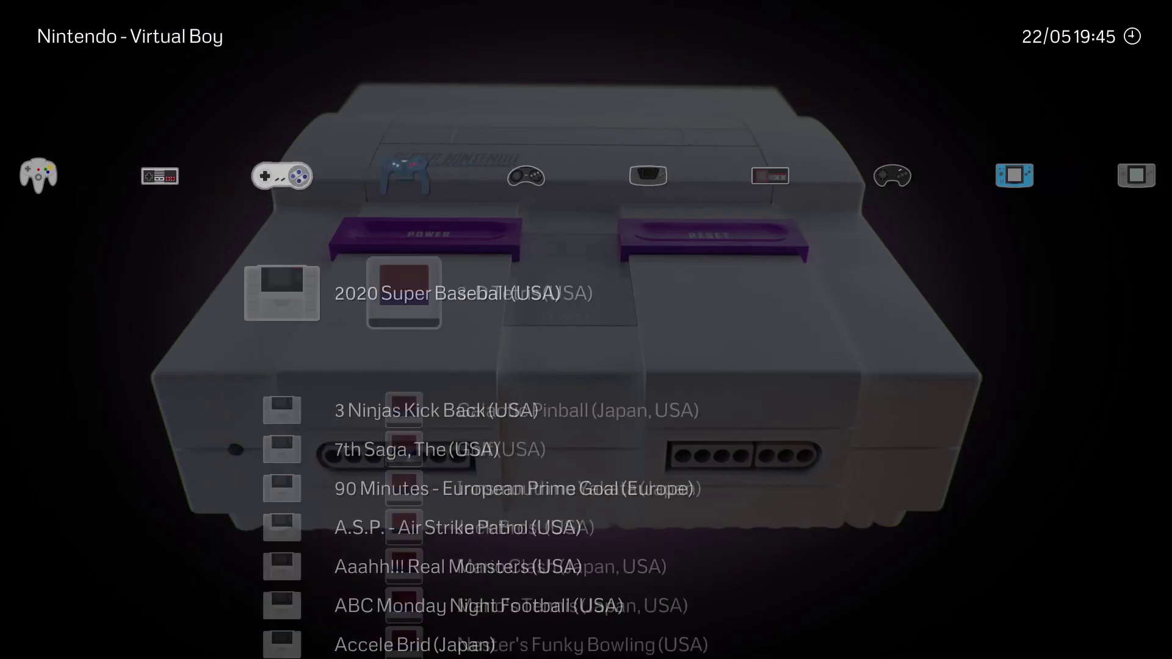
key("Right")
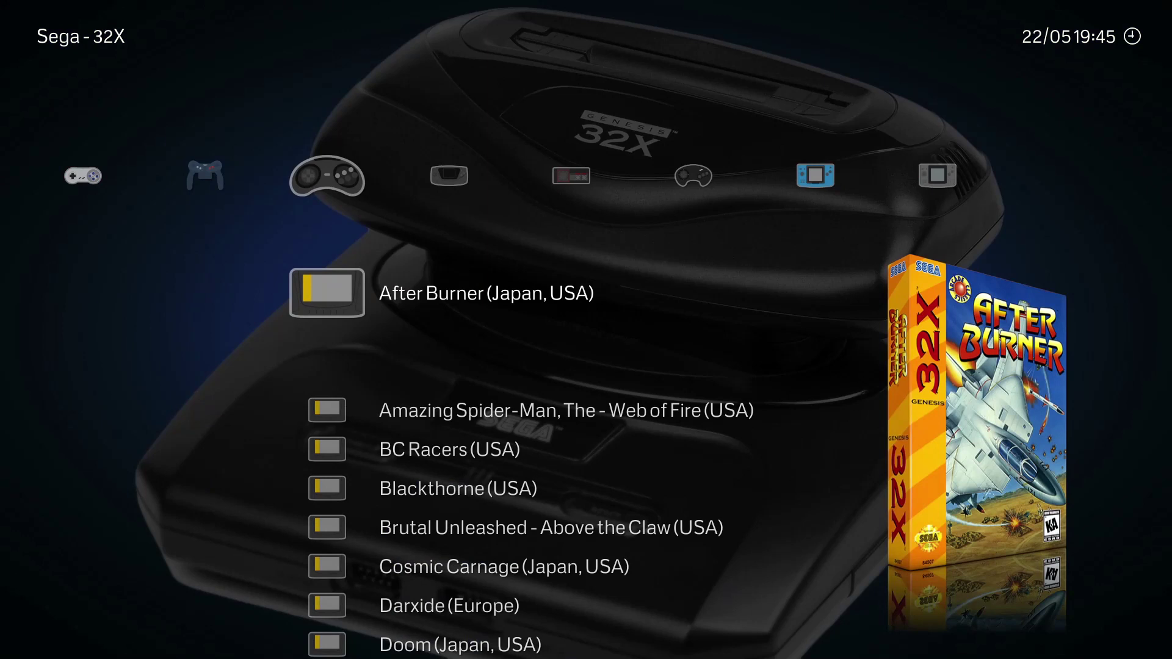
key("Right")
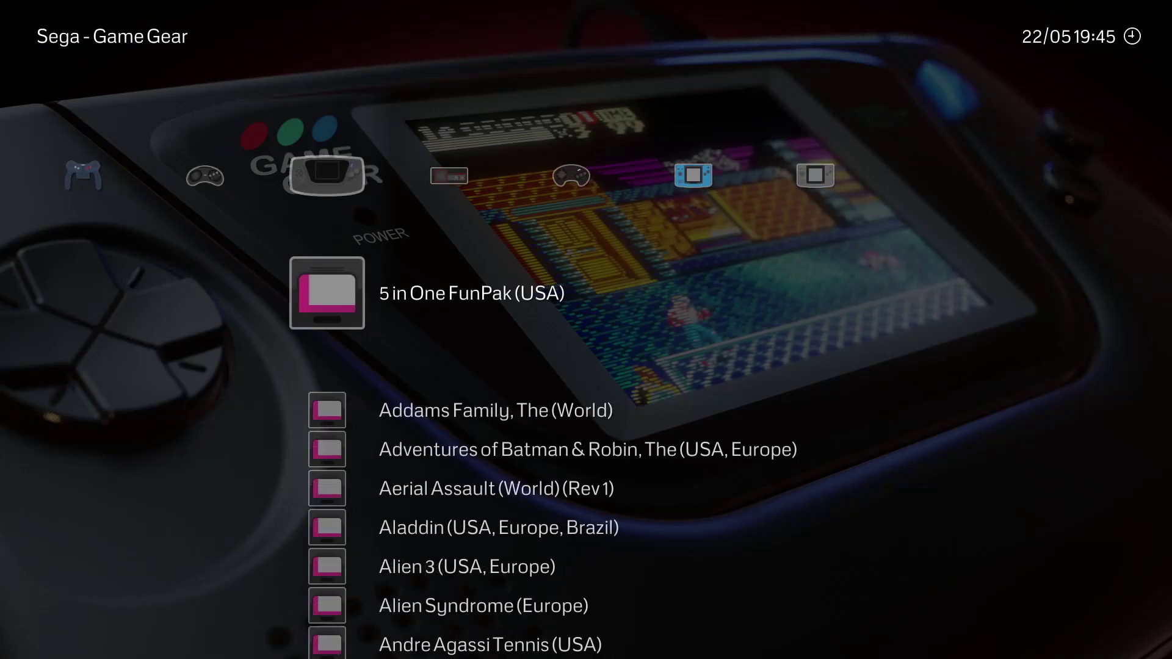
key("Left")
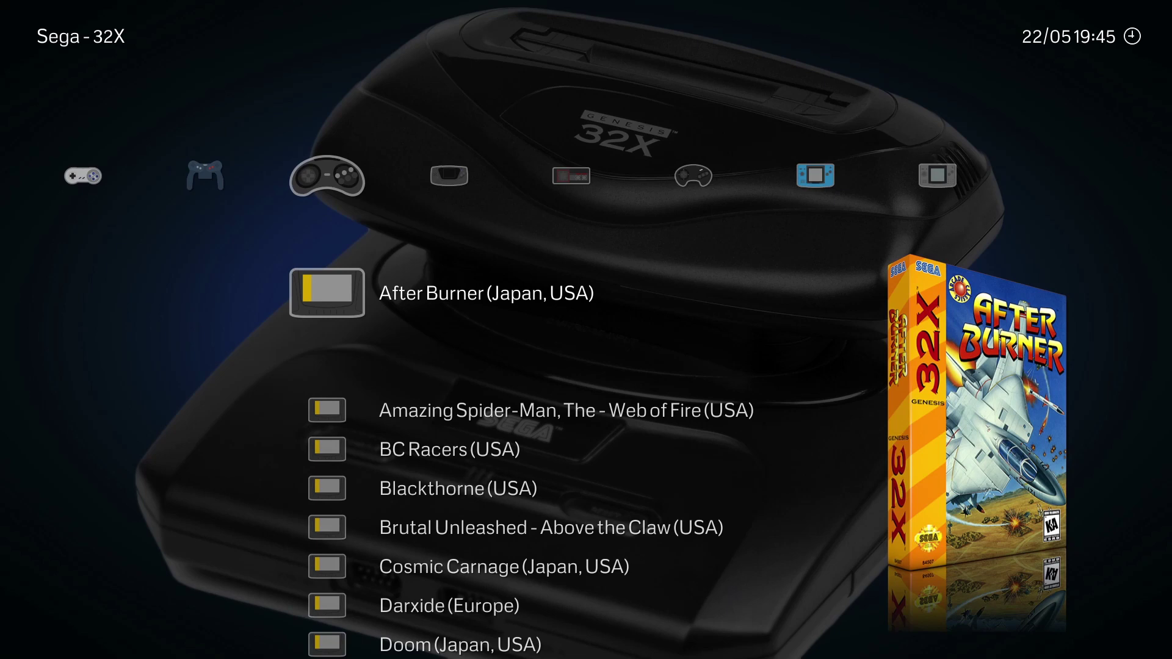
key("Right")
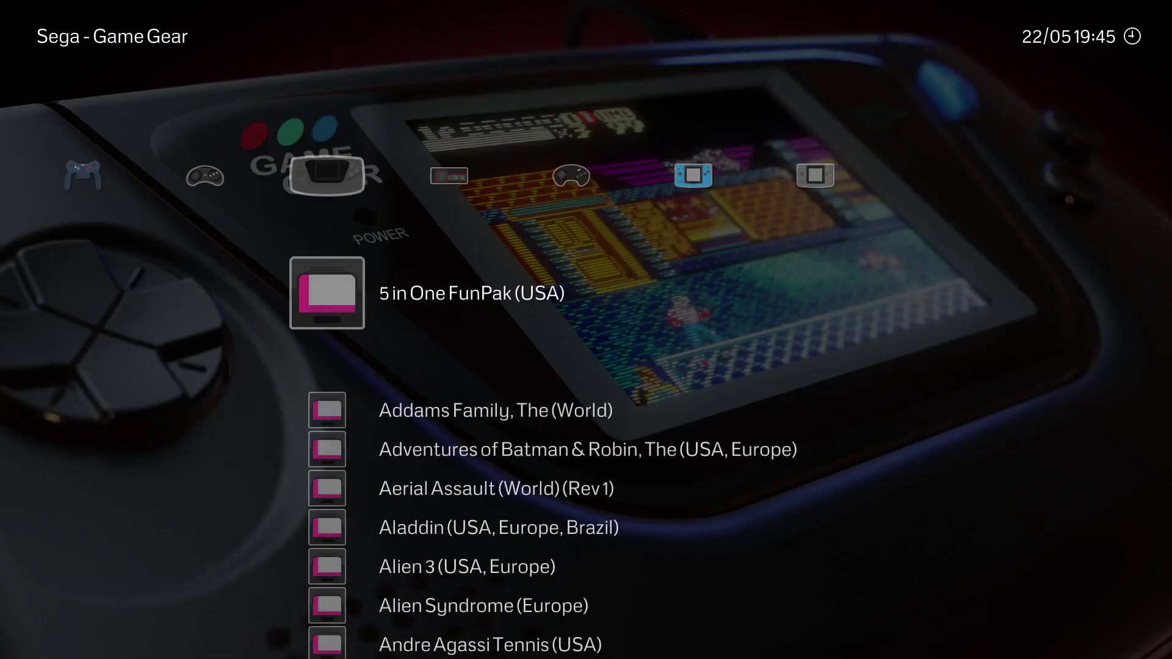
key("Left")
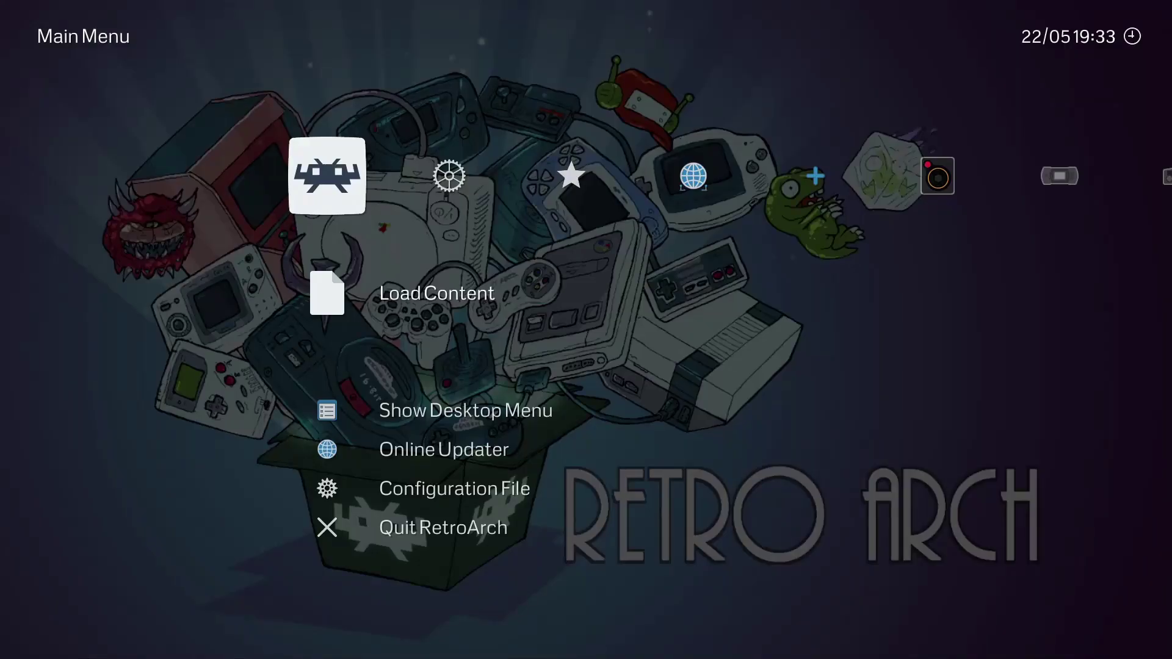
- Browse to the PC Engine - TurboGrafx 16 playlist and look through its first games
key("Right")
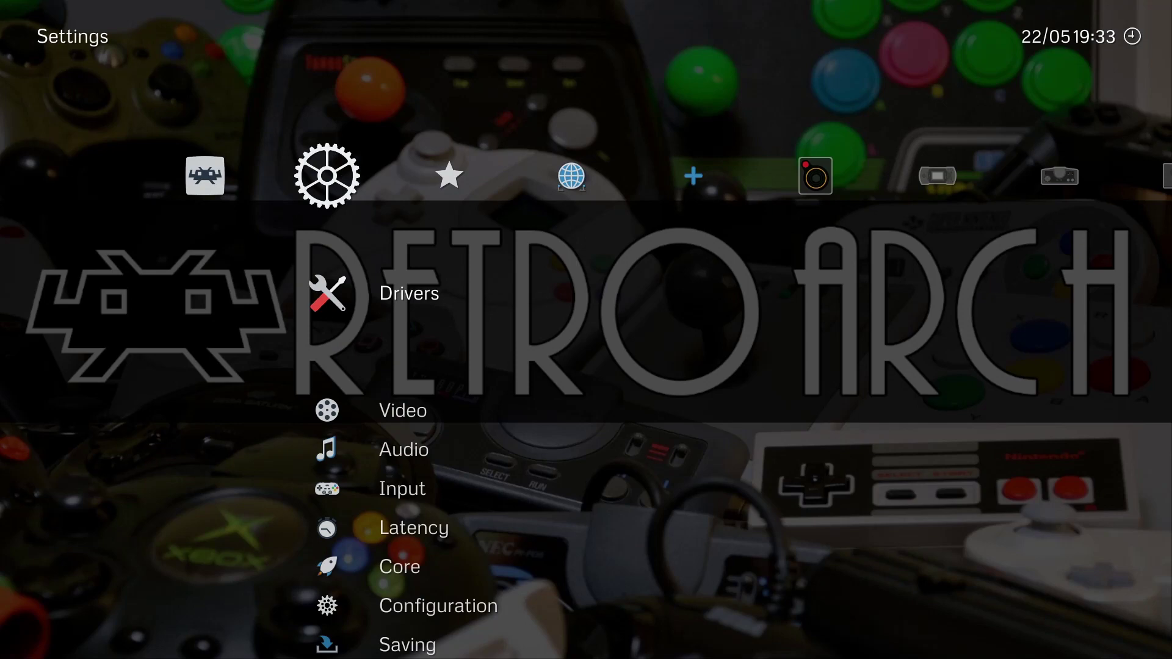
key("Right")
key("Right")
key("Right")
key("Right")
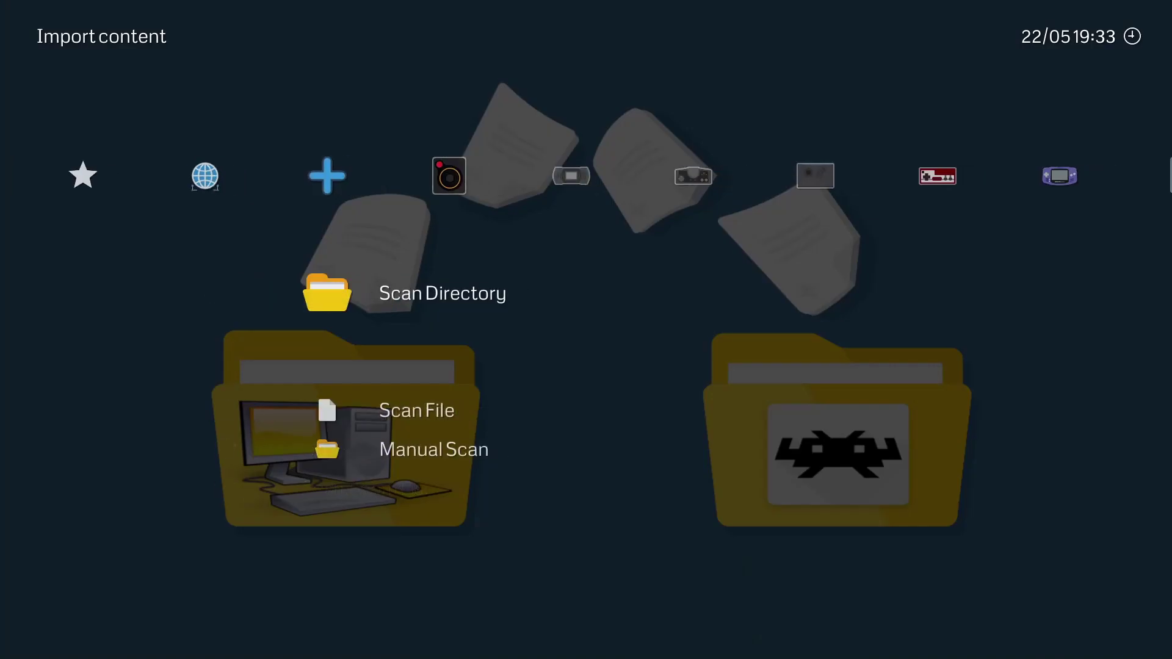
key("Right")
key("Right")
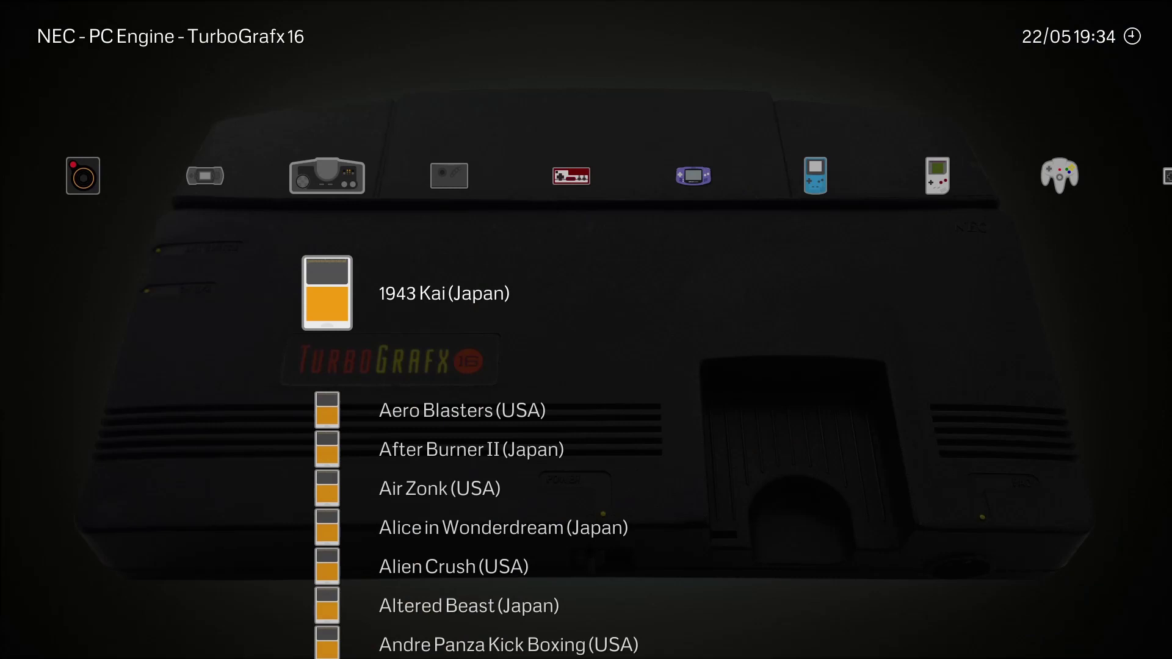
key("Down")
key("Down")
key("Down")
key("Down")
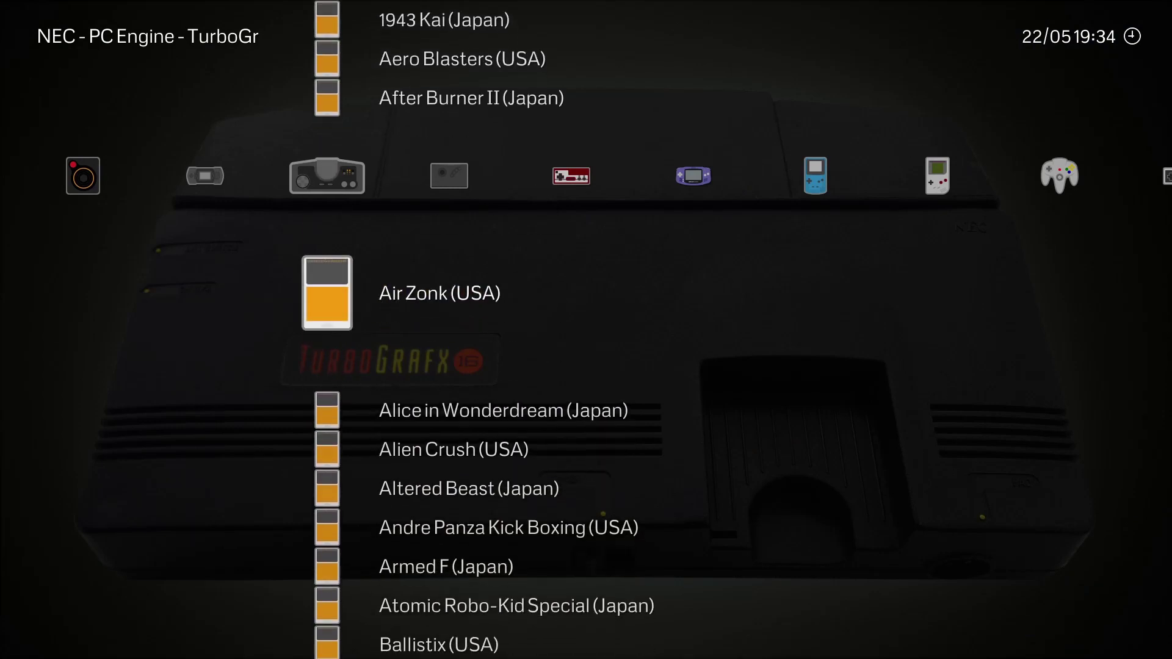
key("Down")
key("Down")
key("Up")
key("Up")
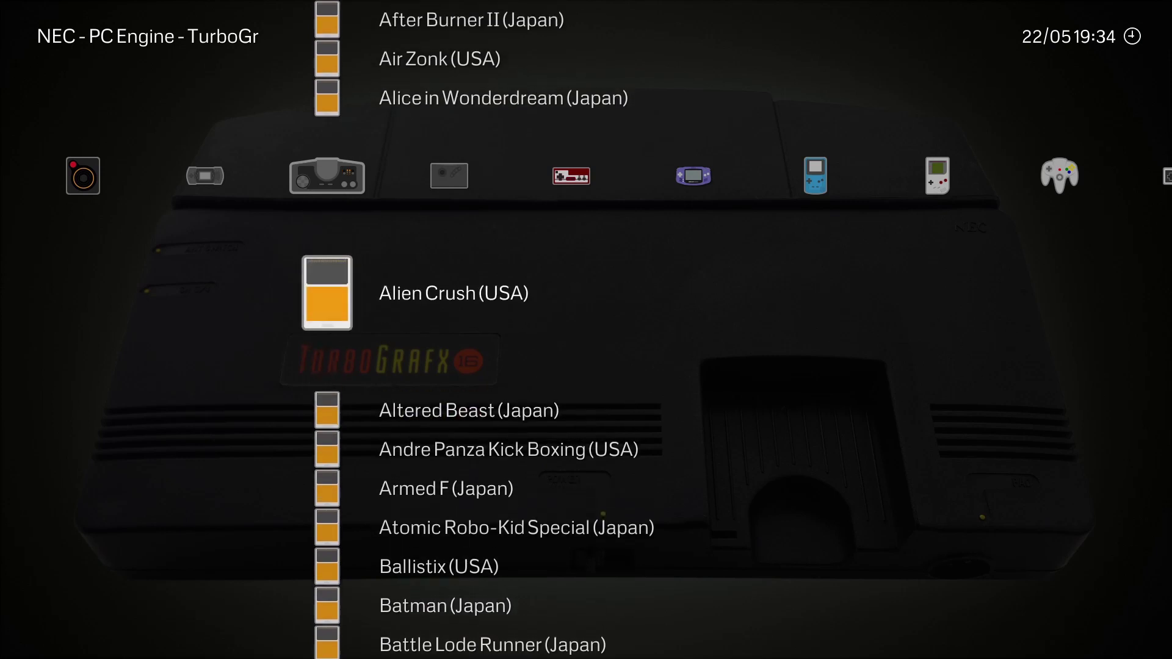
key("Up")
key("Up")
key("Up")
key("Up")
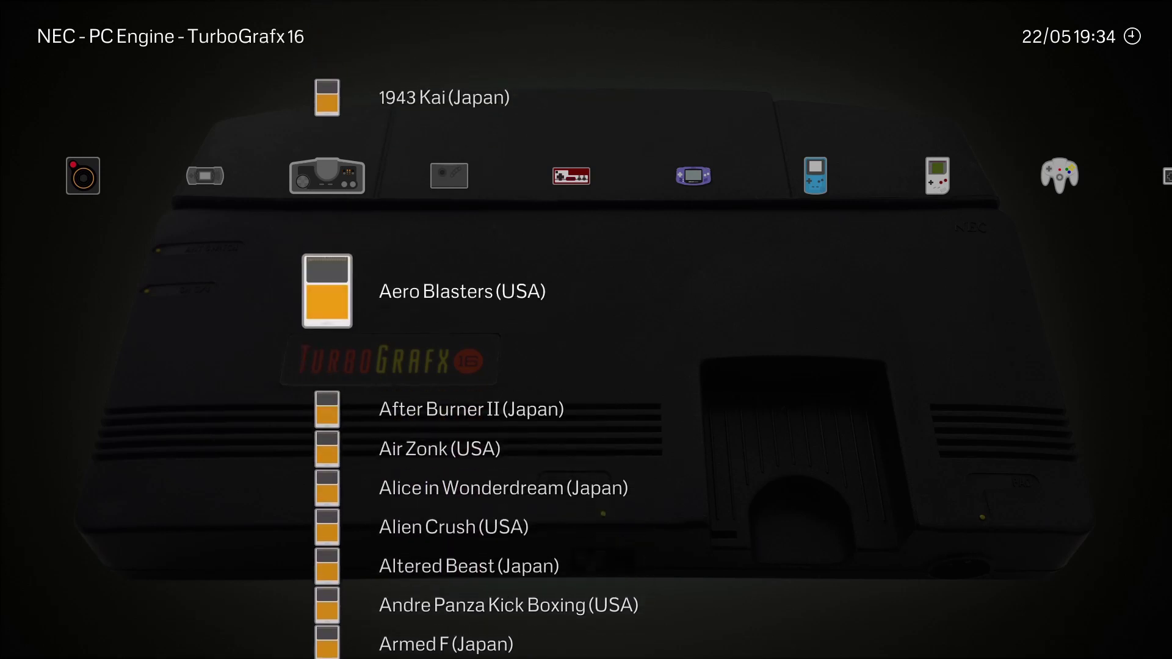
- Move on to the Neo Geo and Nintendo 64 playlists, then back to Famicom Disk System
key("Right")
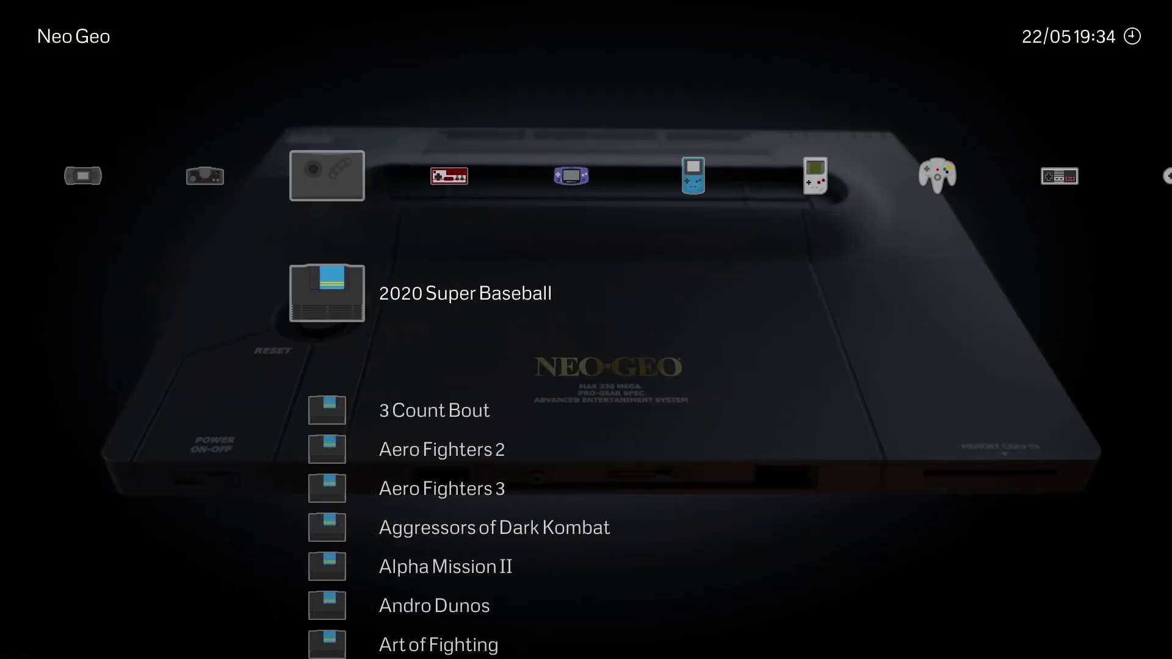
key("Right")
key("Right")
key("Right")
key("Right")
key("Right")
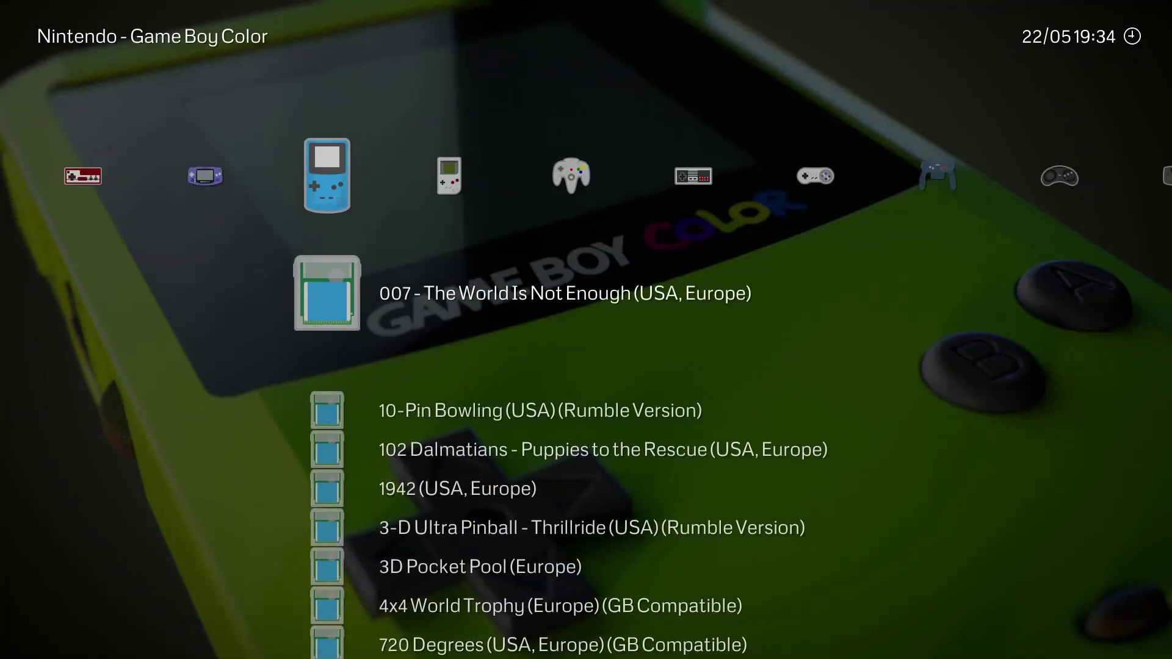
key("Right")
key("Left")
key("Left")
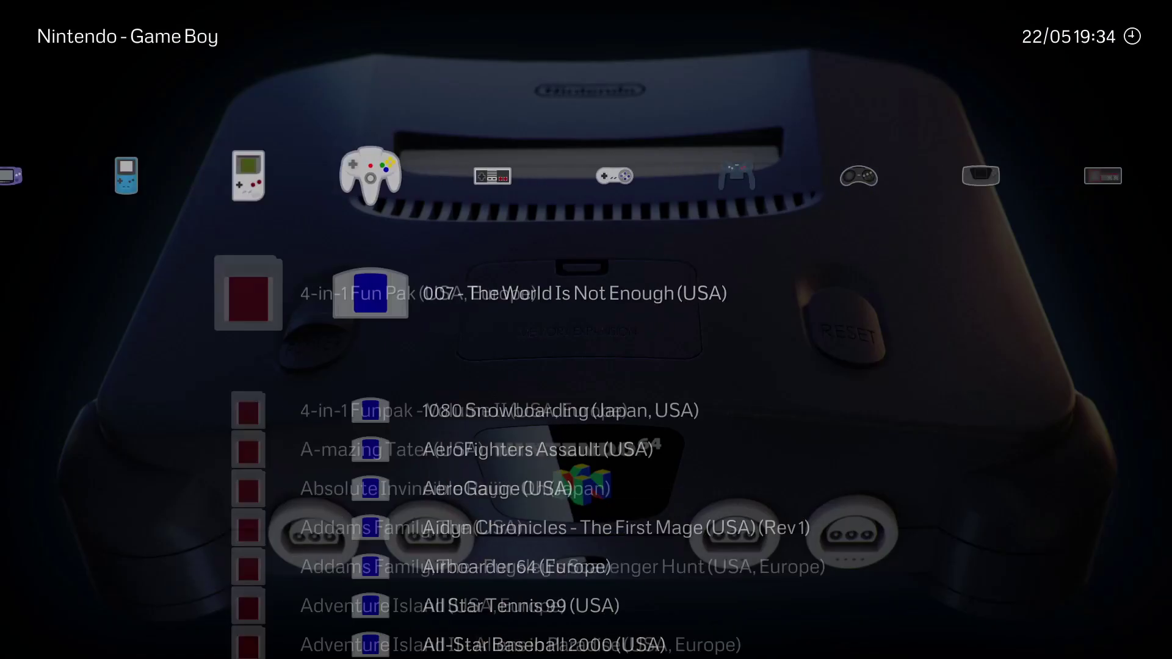
key("Left")
key("Left")
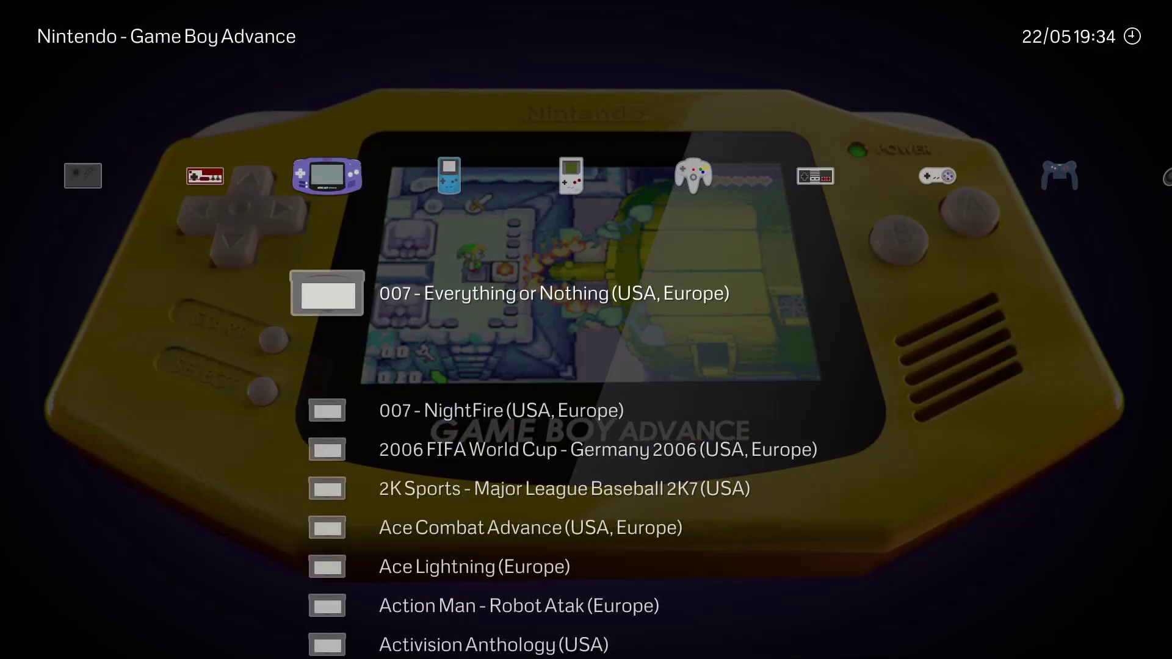
key("Left")
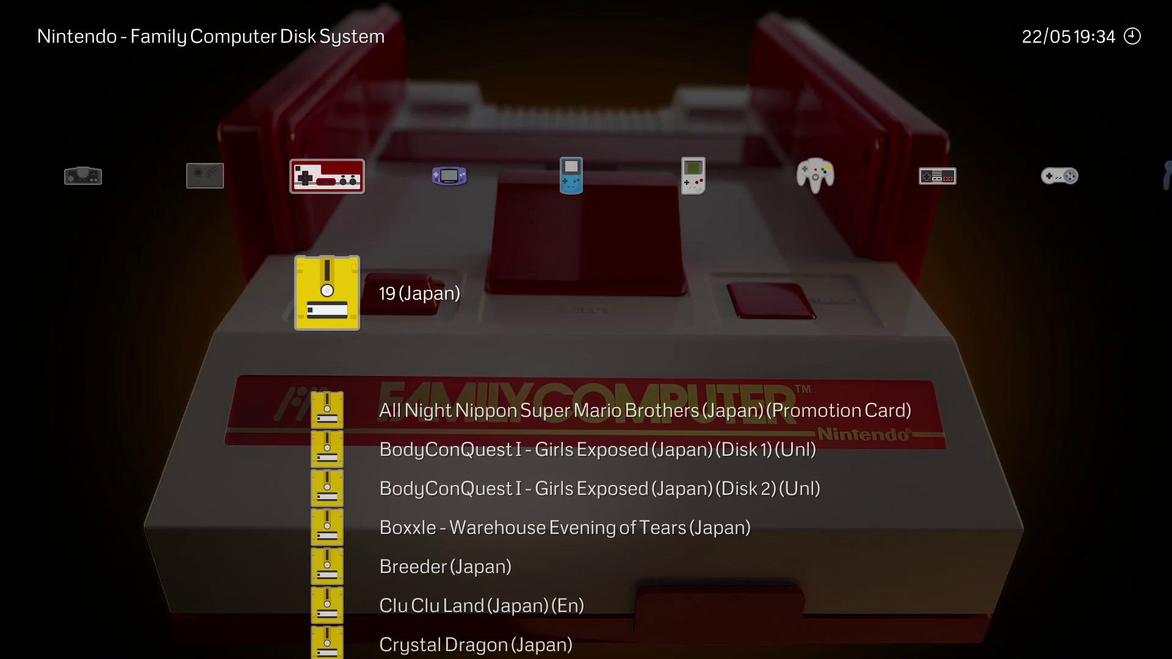
- Return to the Main Menu, enter Online Updater and highlight Playlist Thumbnails Updater
key("Left")
key("Left")
key("Left")
key("Left")
key("Left")
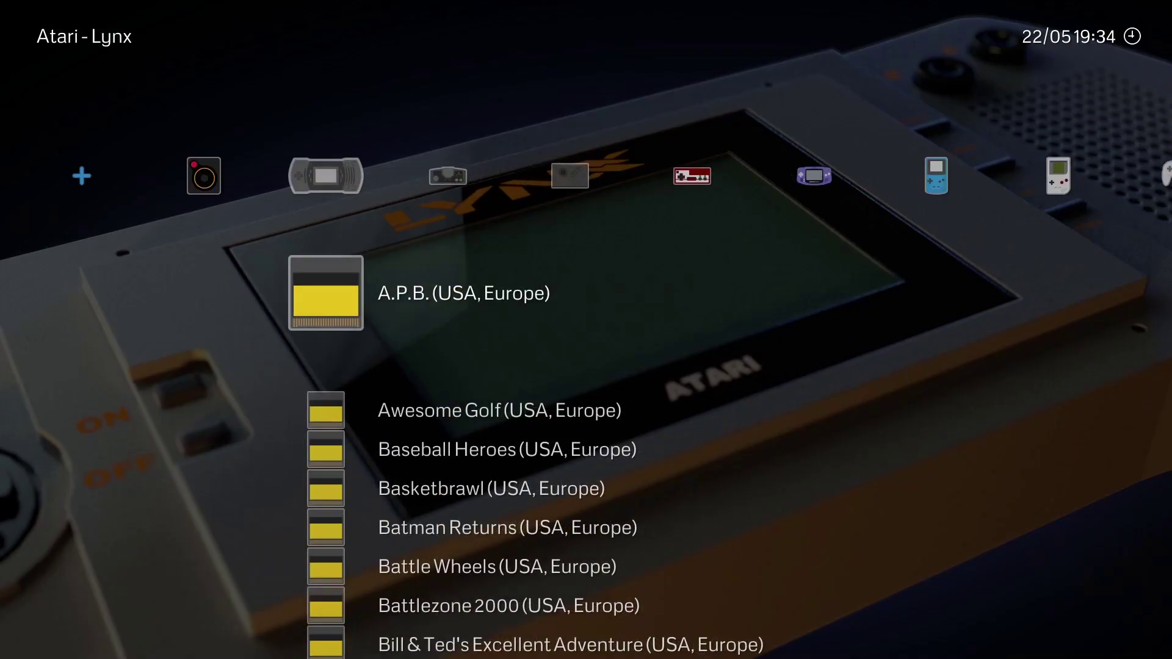
key("Left")
key("Left")
key("Left")
key("Left")
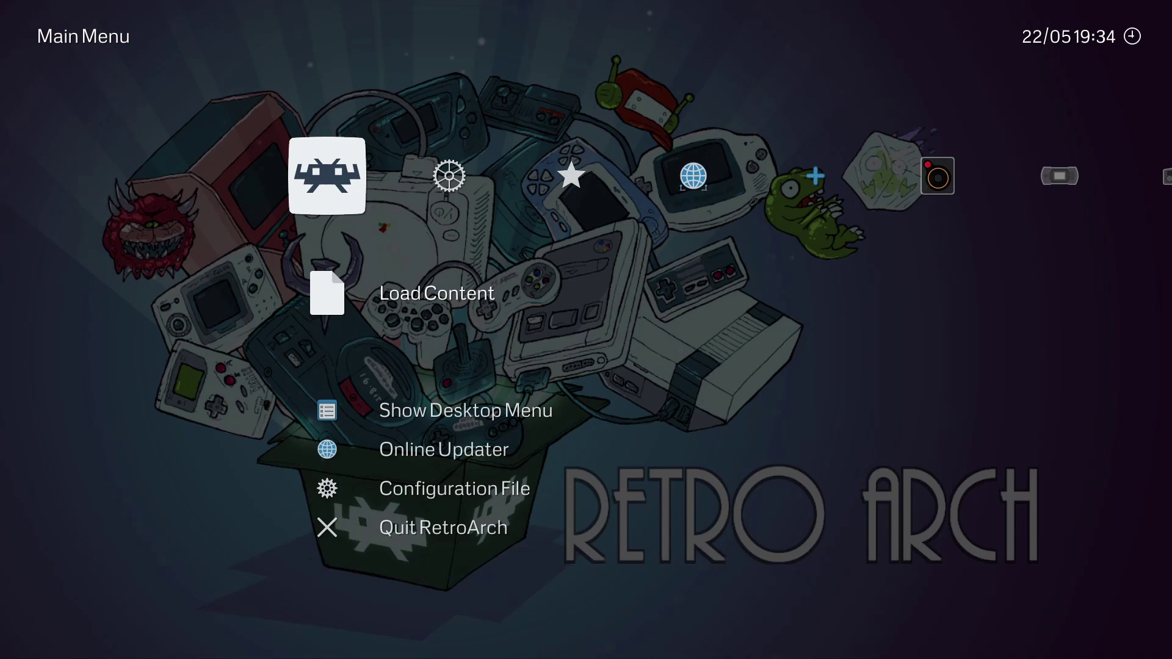
key("Down")
key("Down")
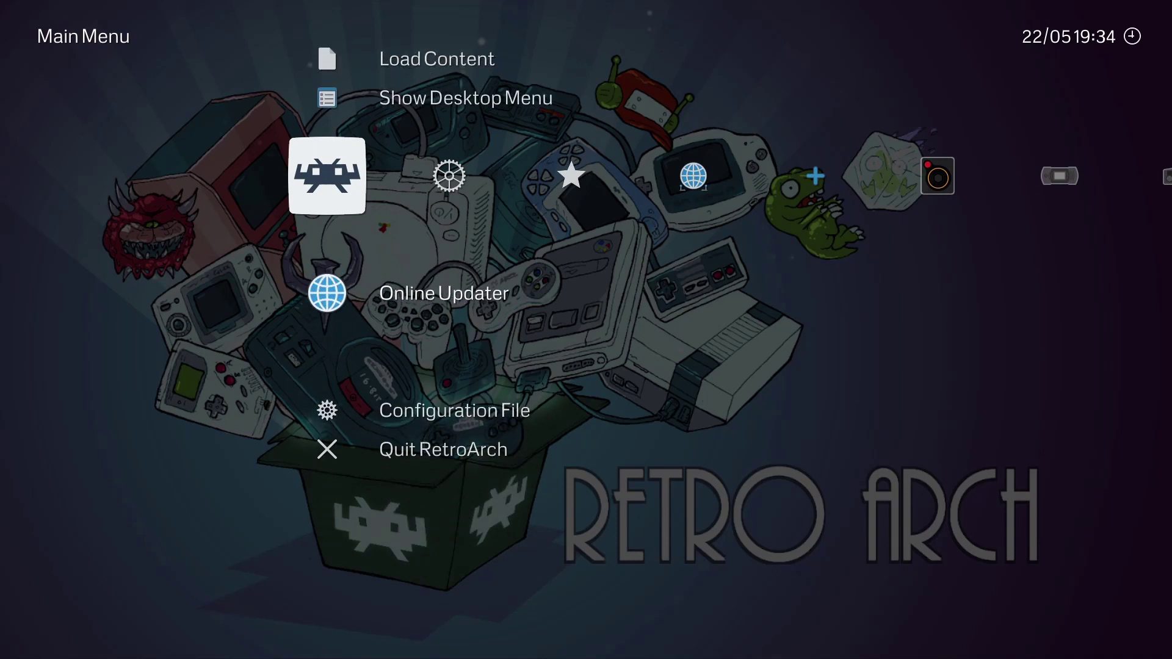
key("Return")
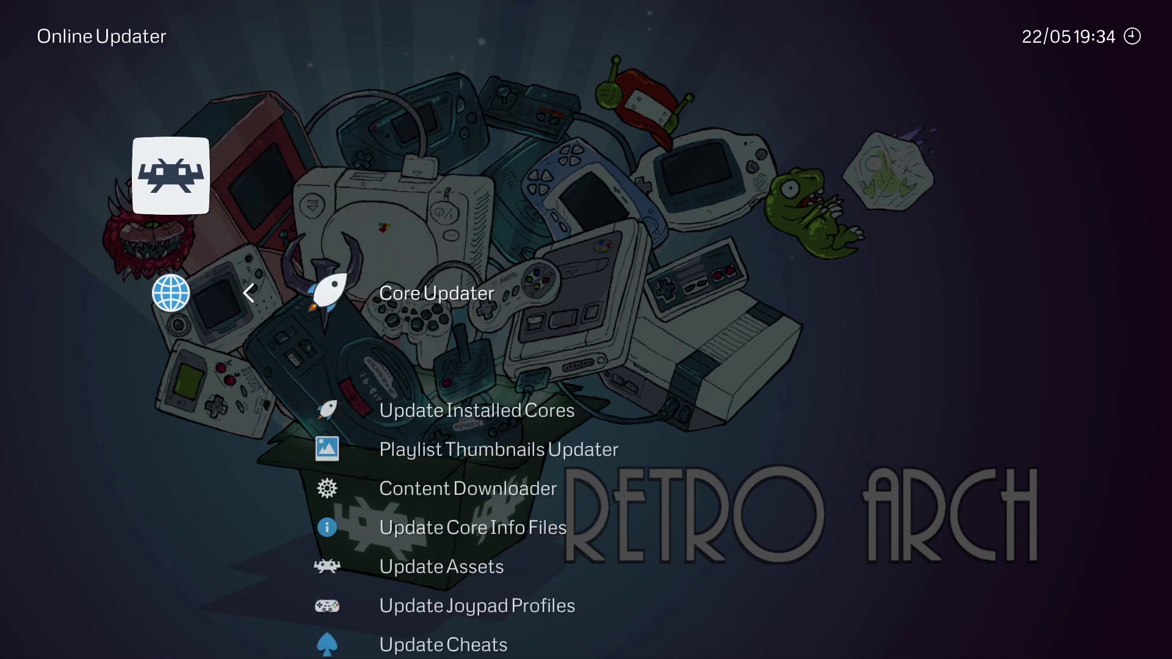
key("Down")
key("Down")
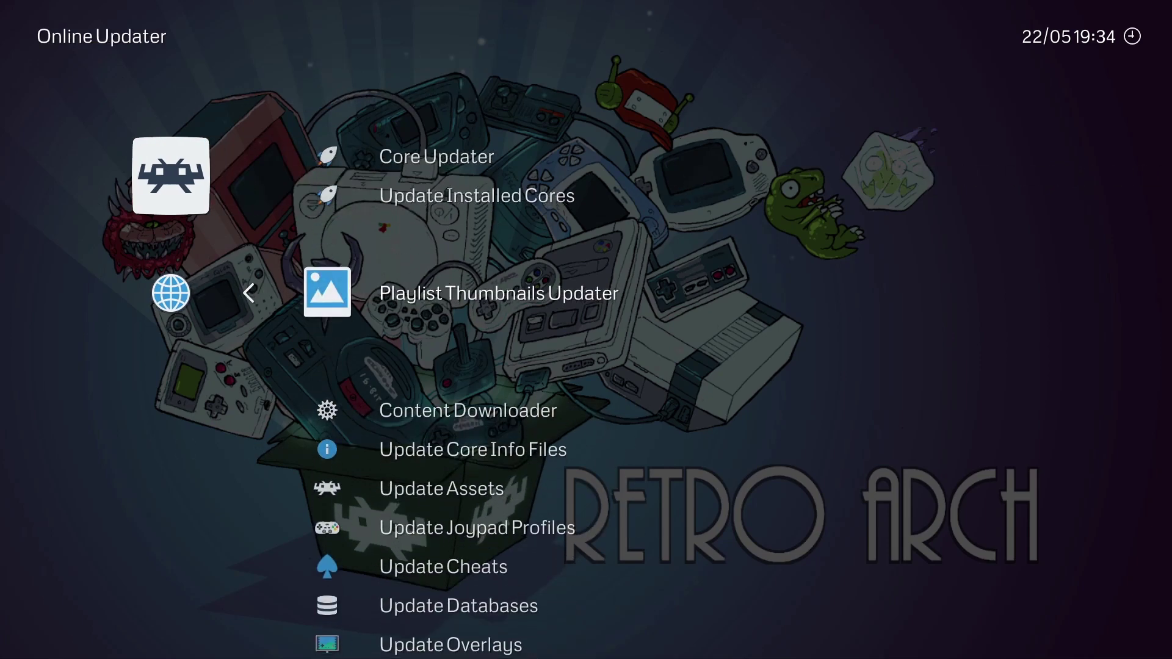
- Download box-art thumbnails for the Sega - 32X playlist
key("Return")
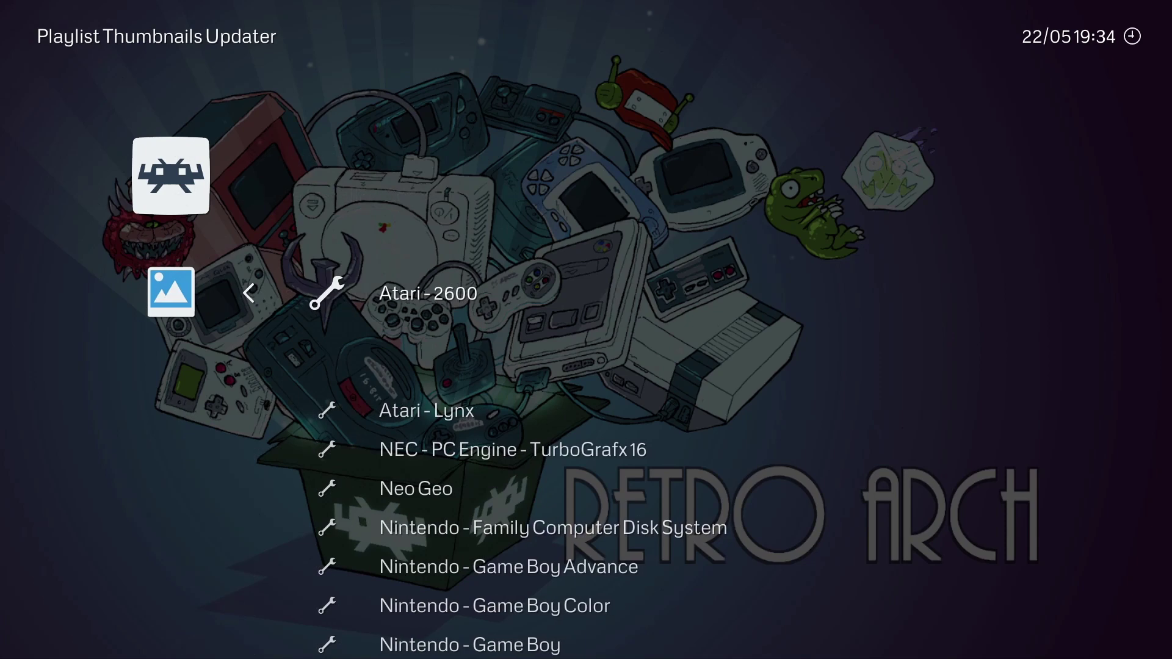
key("Down")
key("Down")
key("Down")
key("Down")
key("Down")
key("Down")
key("Down")
key("Down")
key("Down")
key("Down")
key("Down")
key("Down")
key("Return")
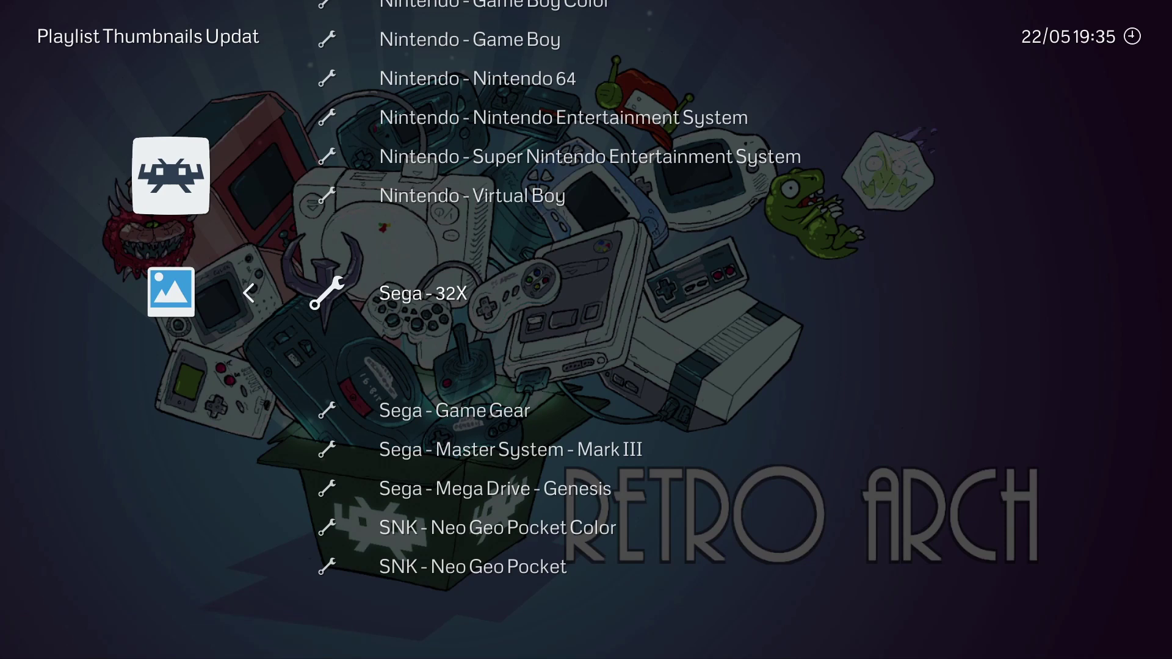
- Back out, reopen the thumbnails updater, scroll to the Nintendo systems, then leave it
key("BackSpace")
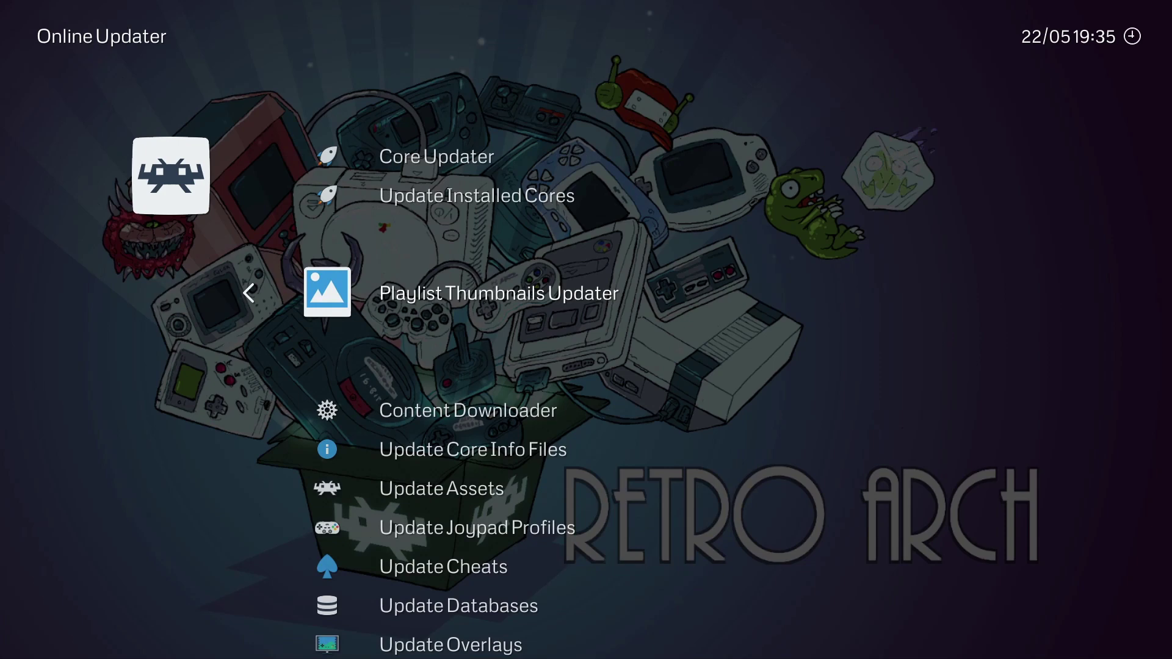
key("Return")
key("Down")
key("Down")
key("Down")
key("Down")
key("Down")
key("Down")
key("Down")
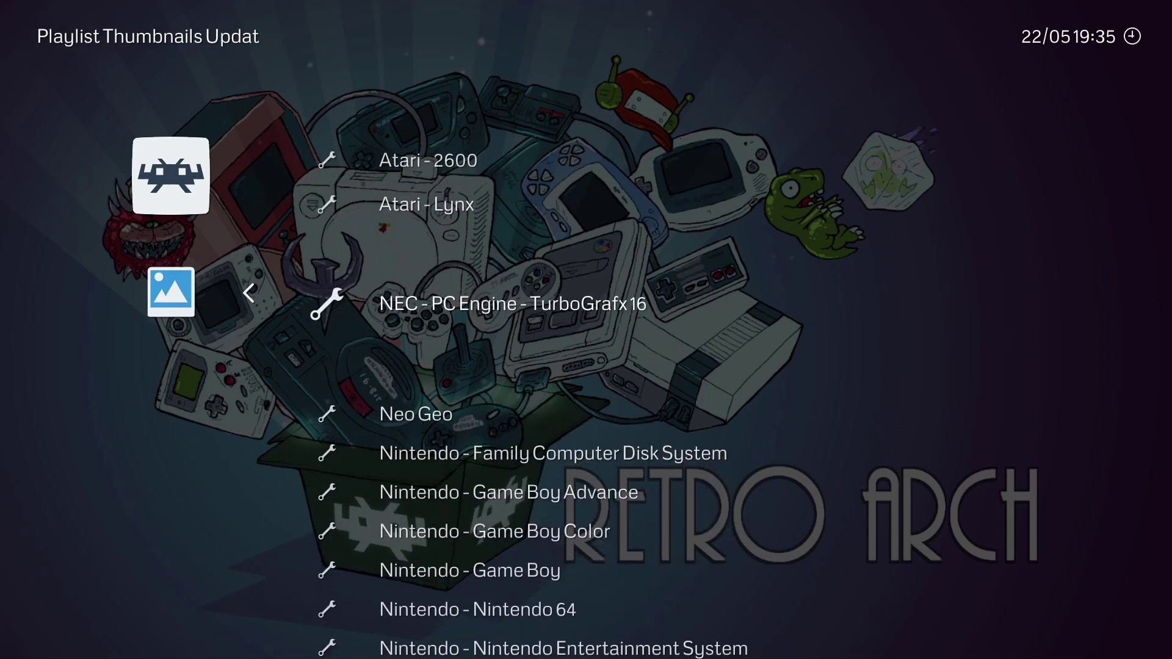
key("Down")
key("Down")
key("Down")
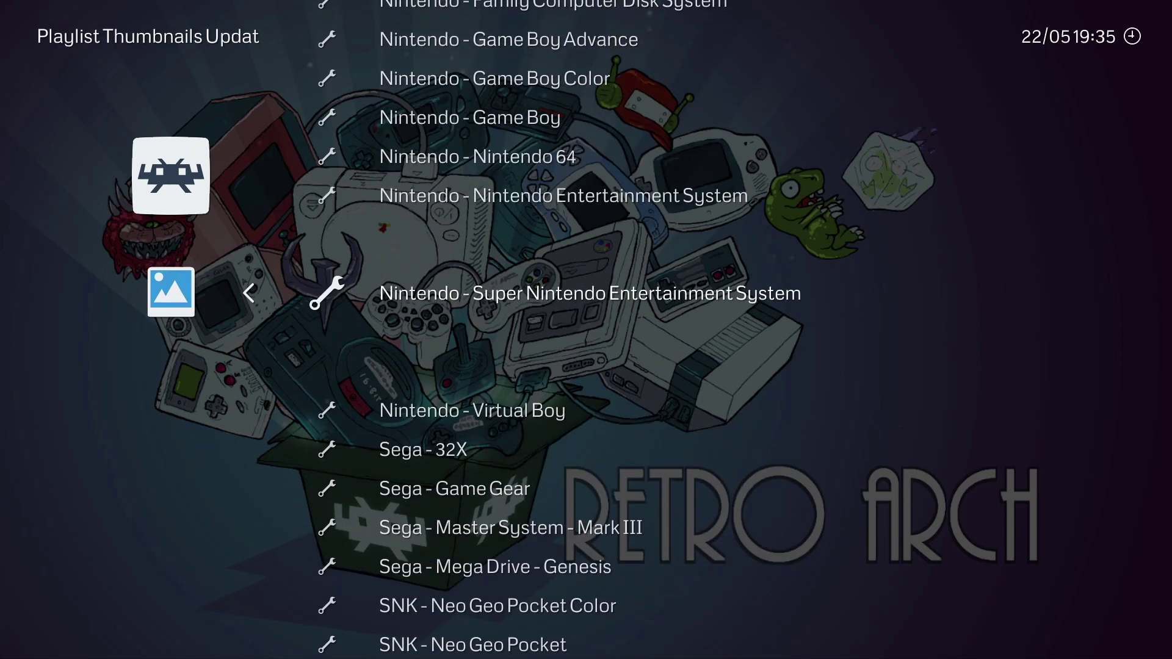
key("BackSpace")
key("BackSpace")
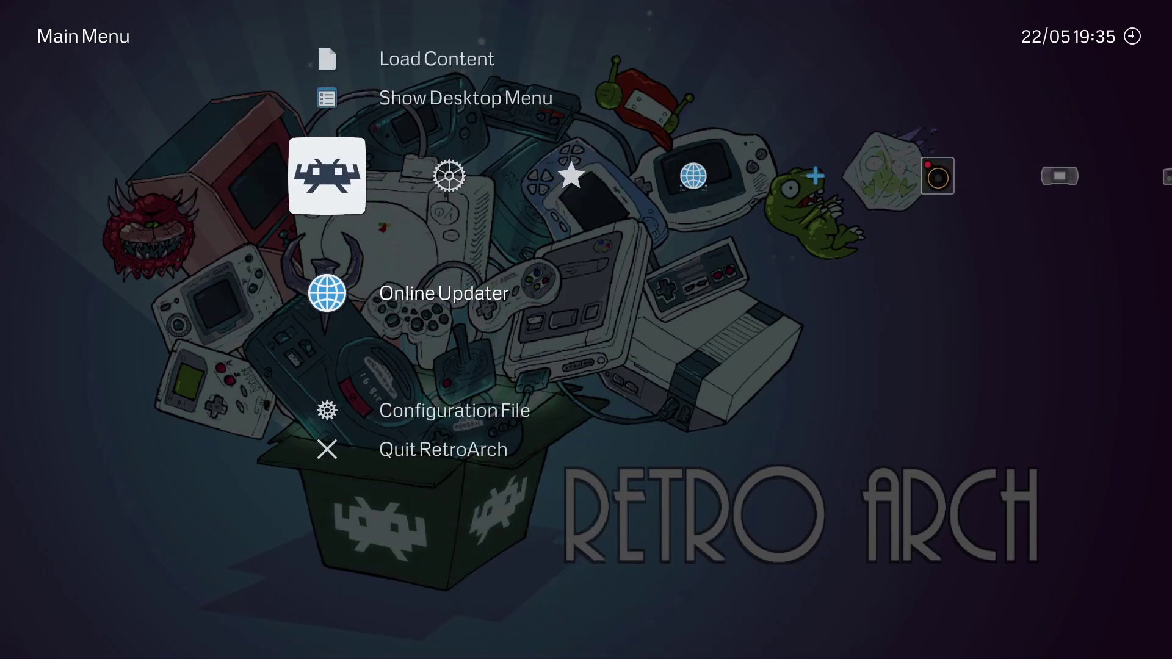
- Go to the Settings tab and open User Interface
key("Right")
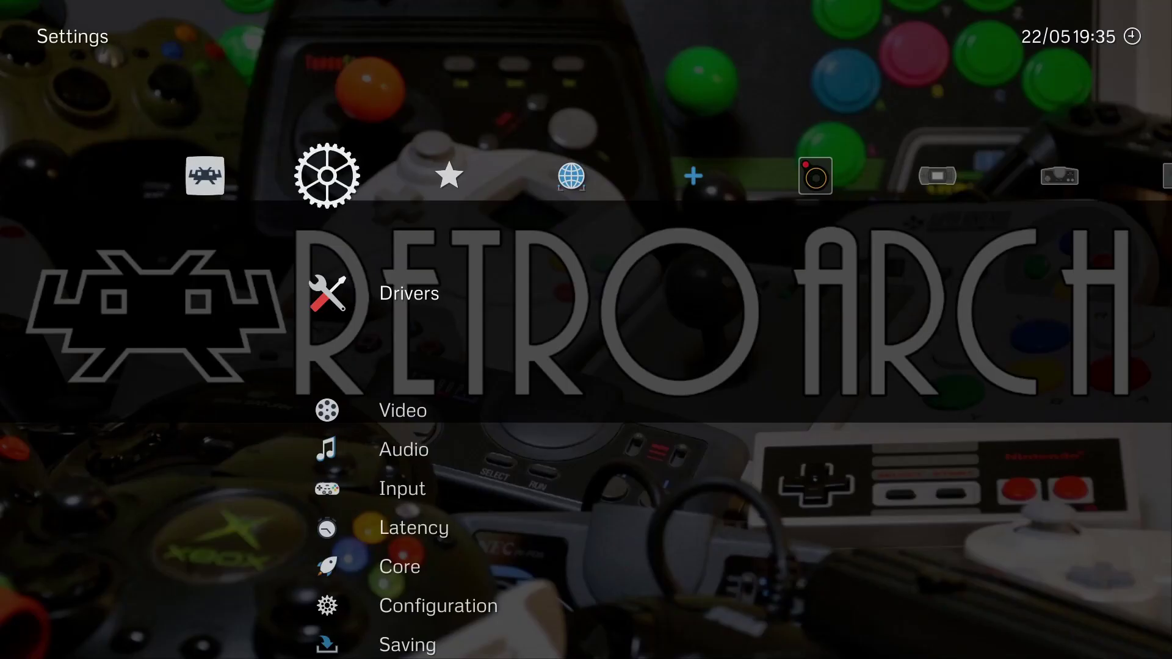
key("Down")
key("Down")
key("Down")
key("Down")
key("Down")
key("Down")
key("Down")
key("Down")
key("Down")
key("Down")
key("Down")
key("Down")
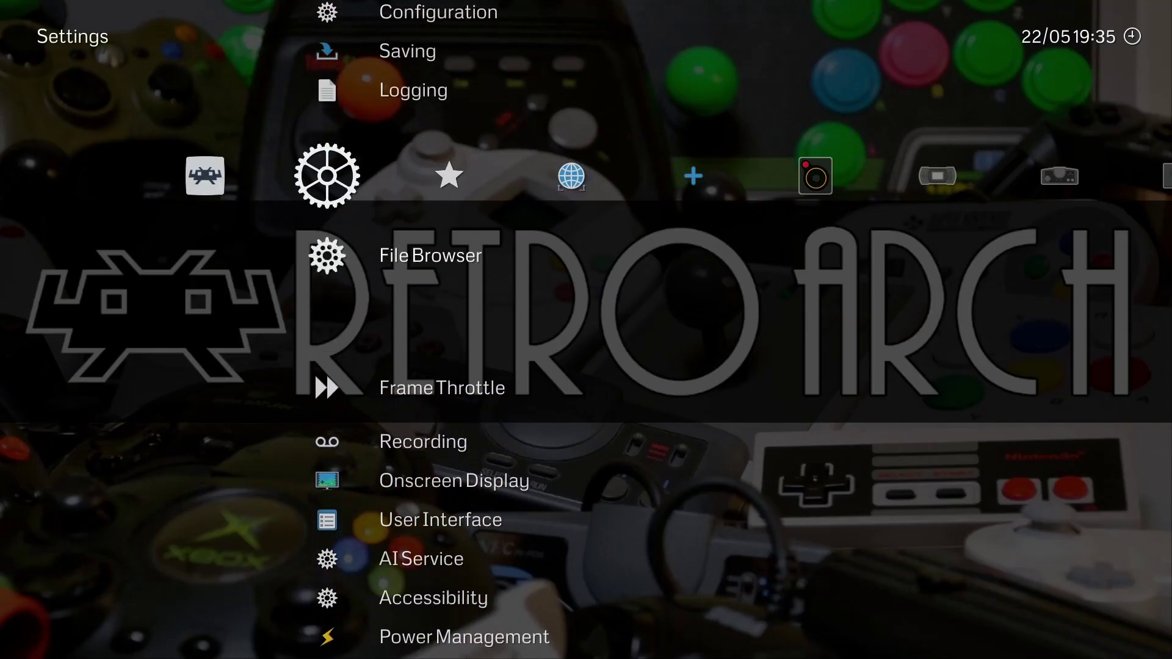
key("Down")
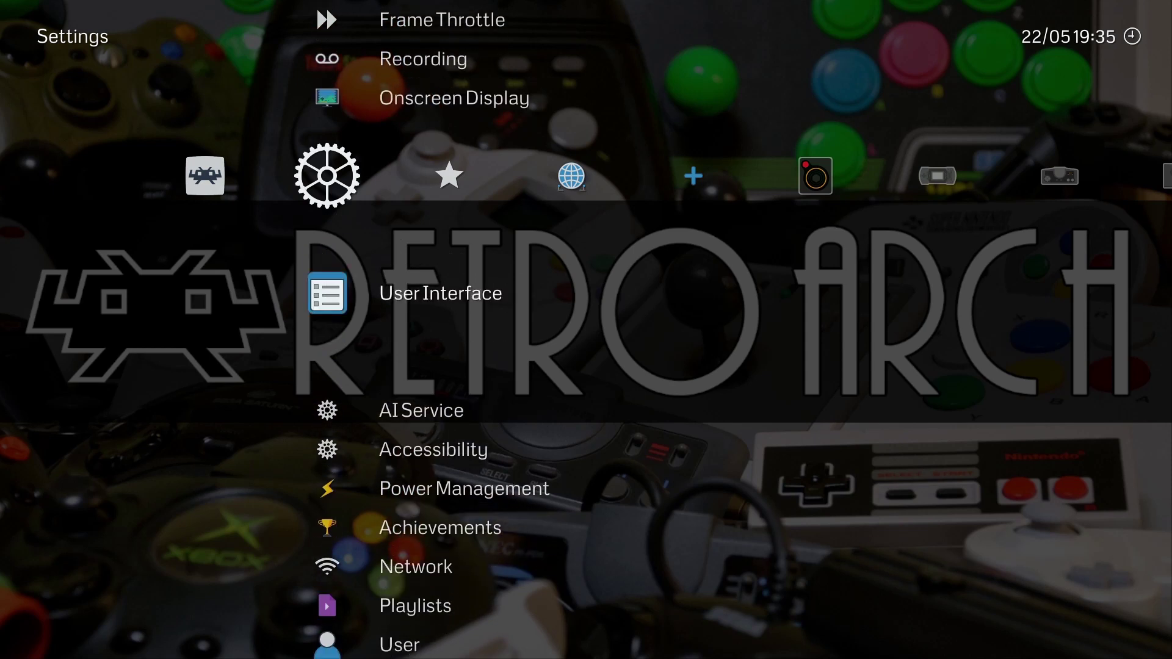
key("Return")
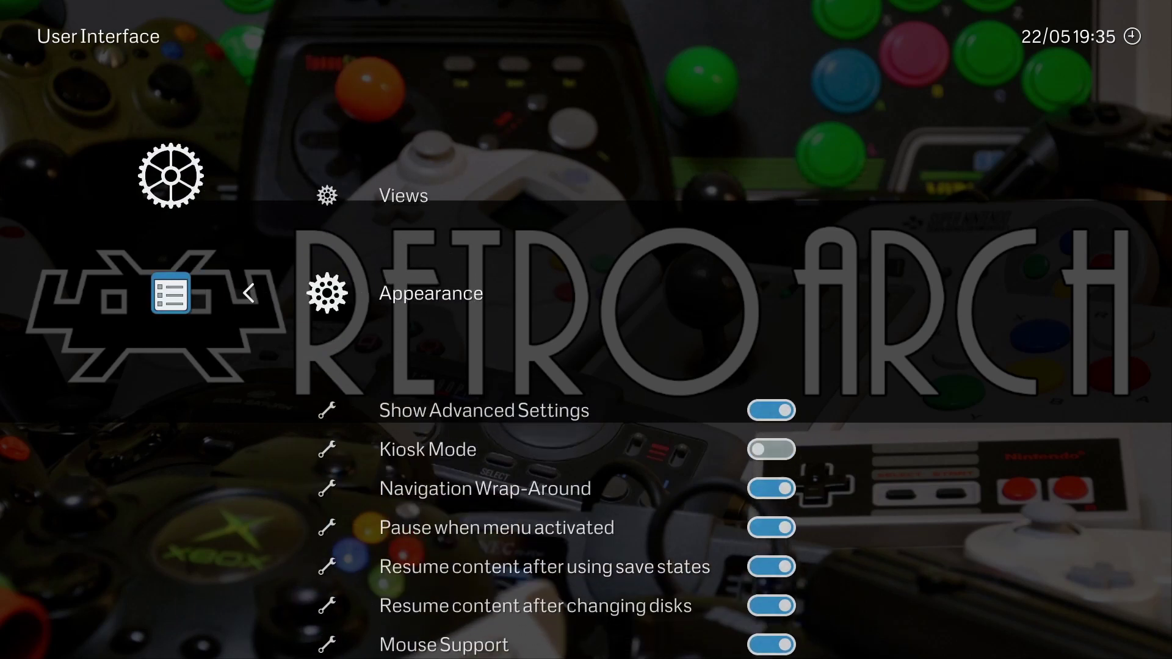
- In Appearance, set Thumbnails to Screenshots after trying Title Screens and Boxarts
key("Return")
key("Down")
key("Down")
key("Down")
key("Down")
key("Down")
key("Down")
key("Down")
key("Down")
key("Down")
key("Down")
key("Down")
key("Down")
key("Down")
key("Down")
key("Down")
key("Down")
key("Down")
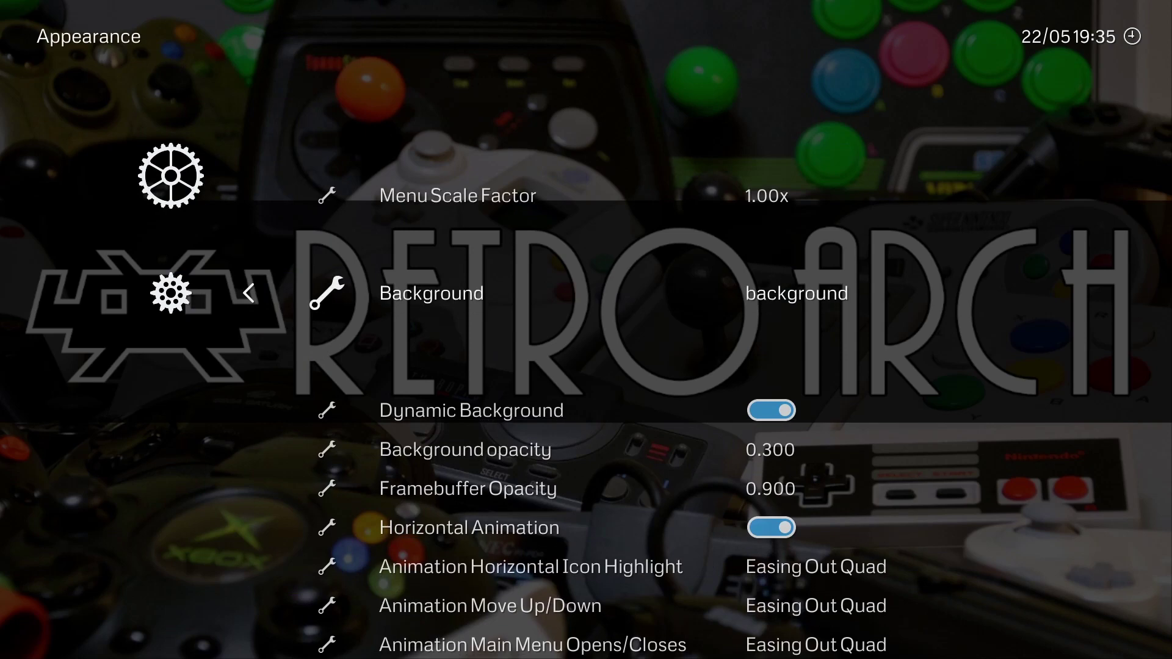
key("Down")
key("Down")
key("Down")
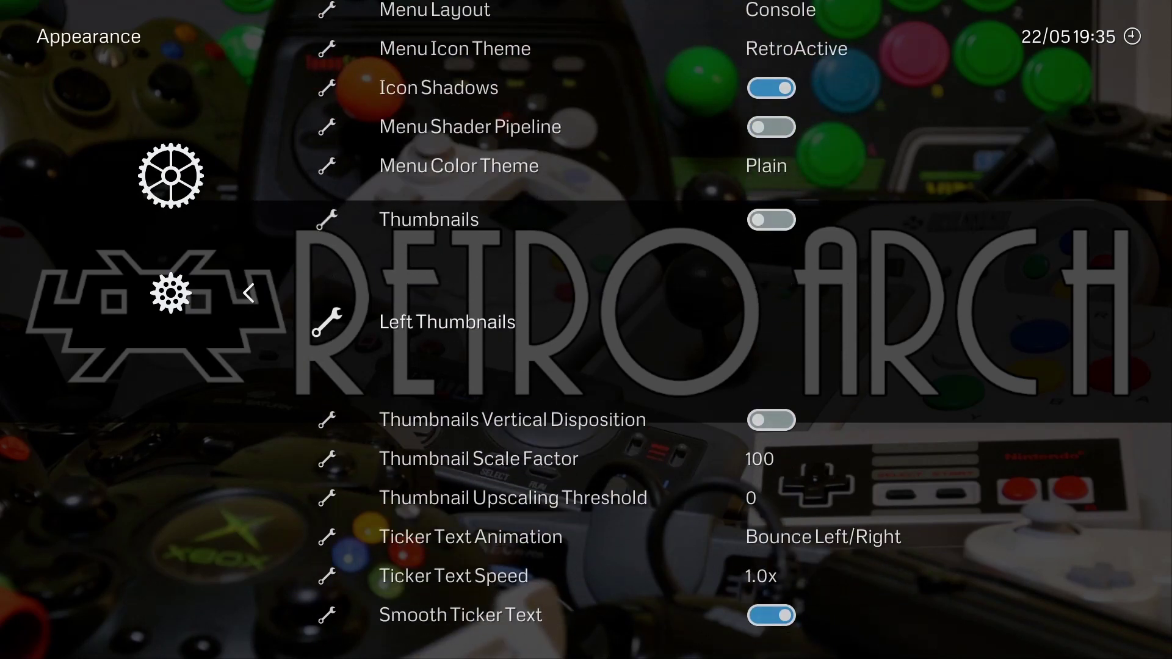
key("Up")
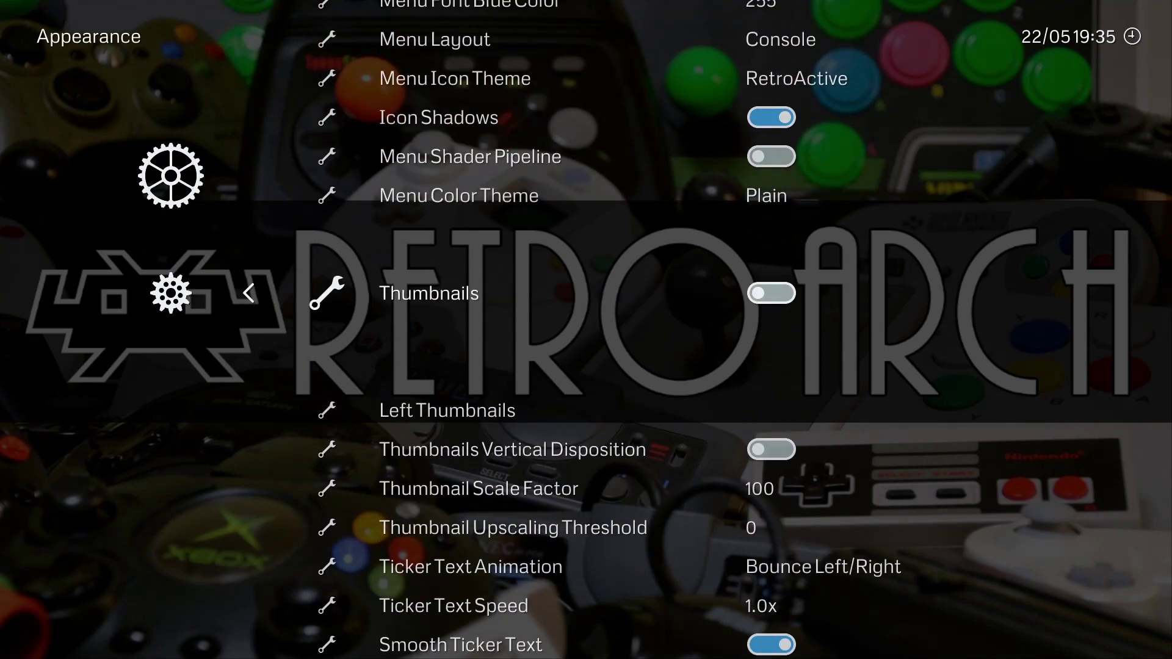
key("Right")
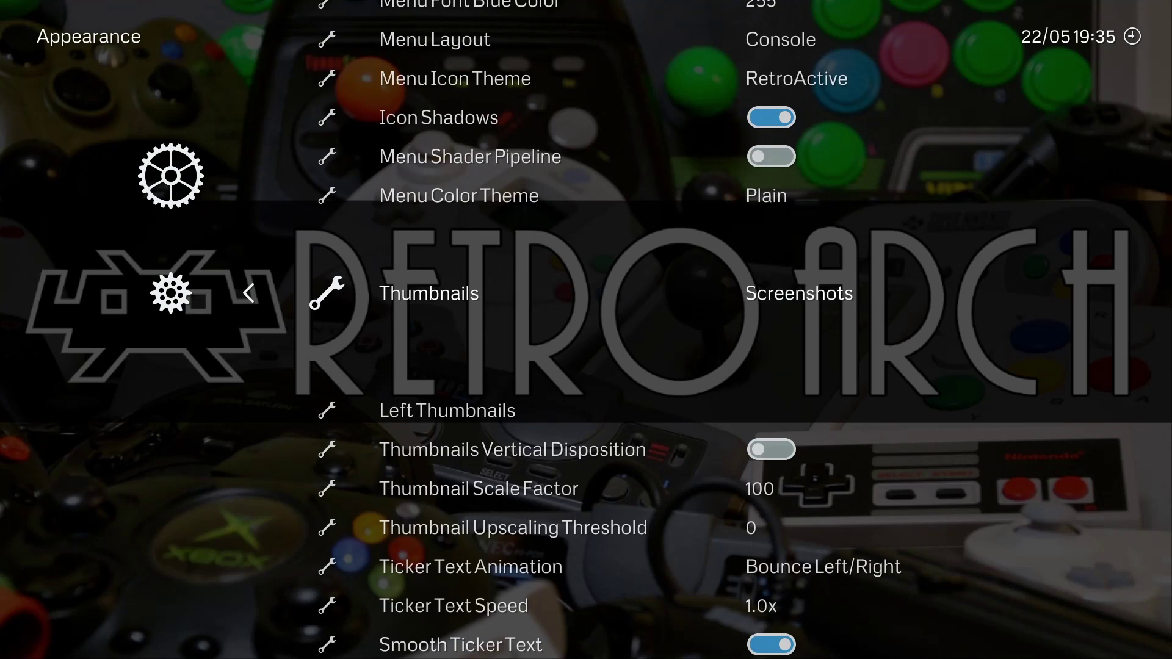
key("Right")
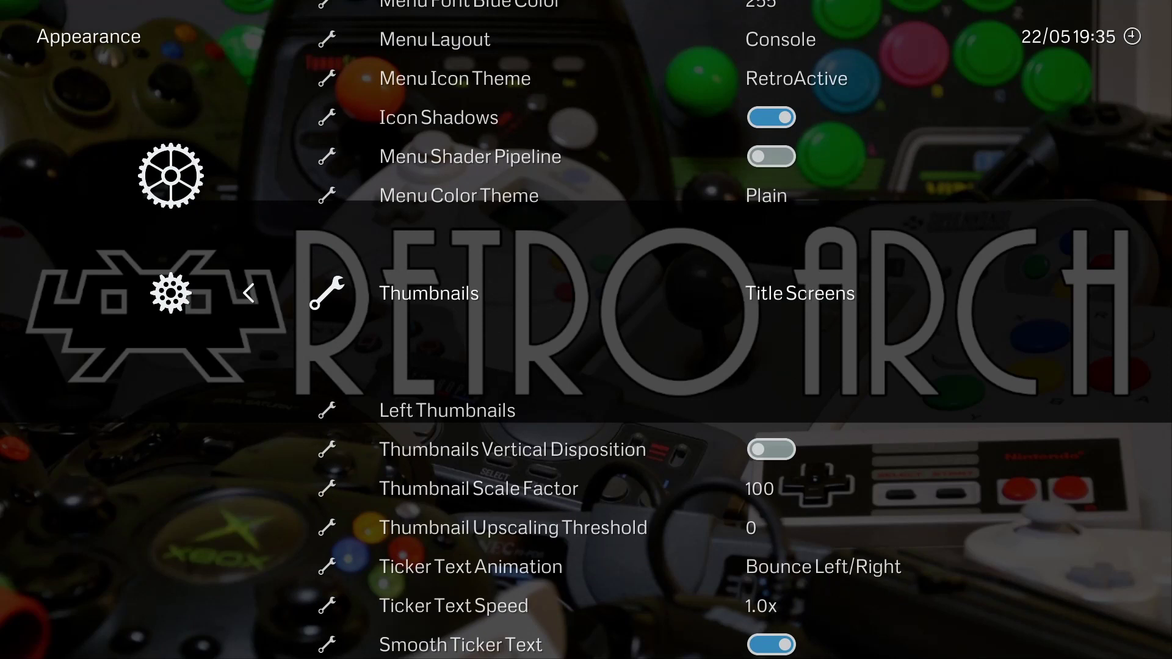
key("Right")
key("Right")
key("Right")
key("Right")
key("Left")
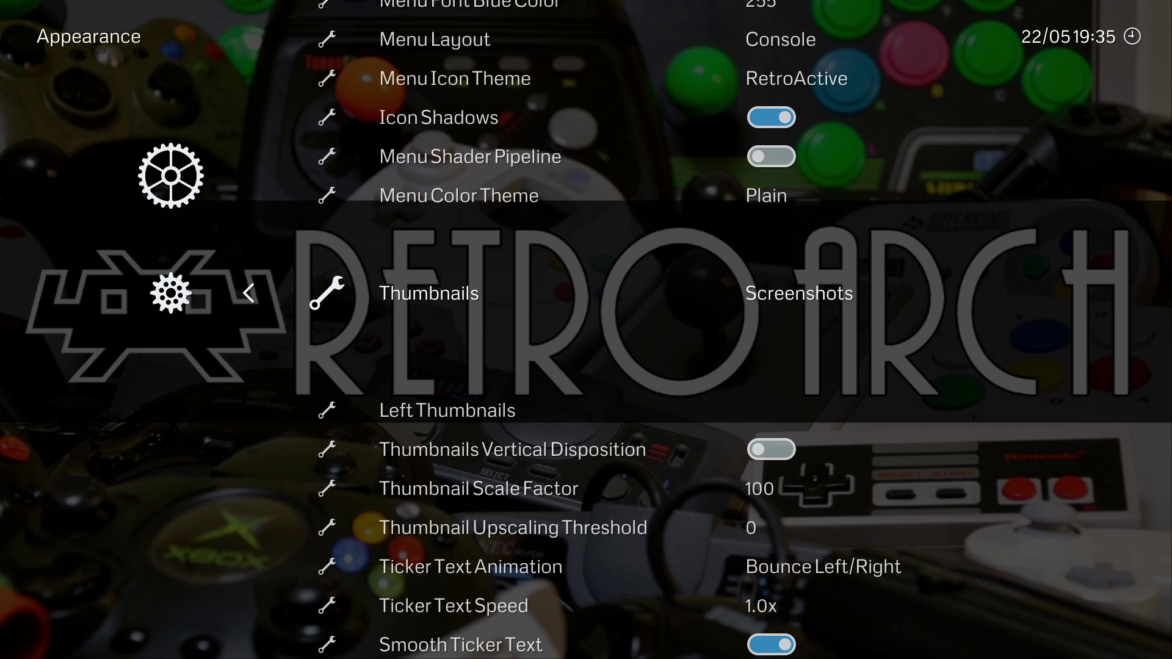
key("BackSpace")
key("BackSpace")
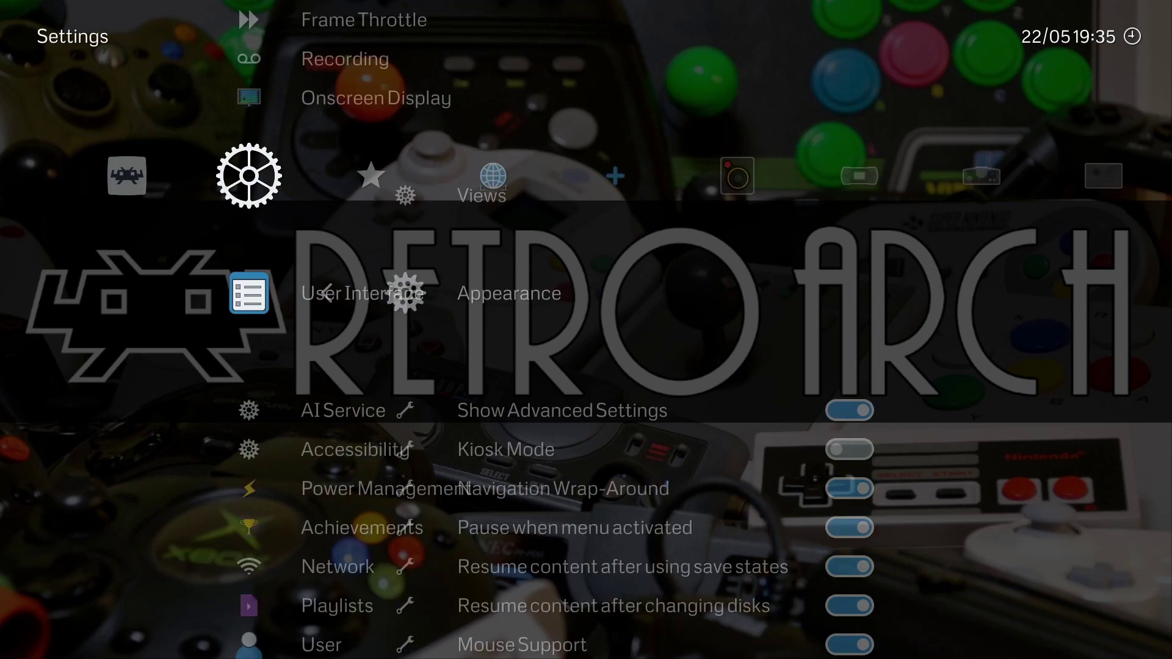
- Go to the Sega - 32X playlist and check Amazing Spider-Man's screenshot thumbnail
key("Right")
key("Right")
key("Right")
key("Right")
key("Right")
key("Right")
key("Right")
key("Right")
key("Right")
key("Right")
key("Right")
key("Right")
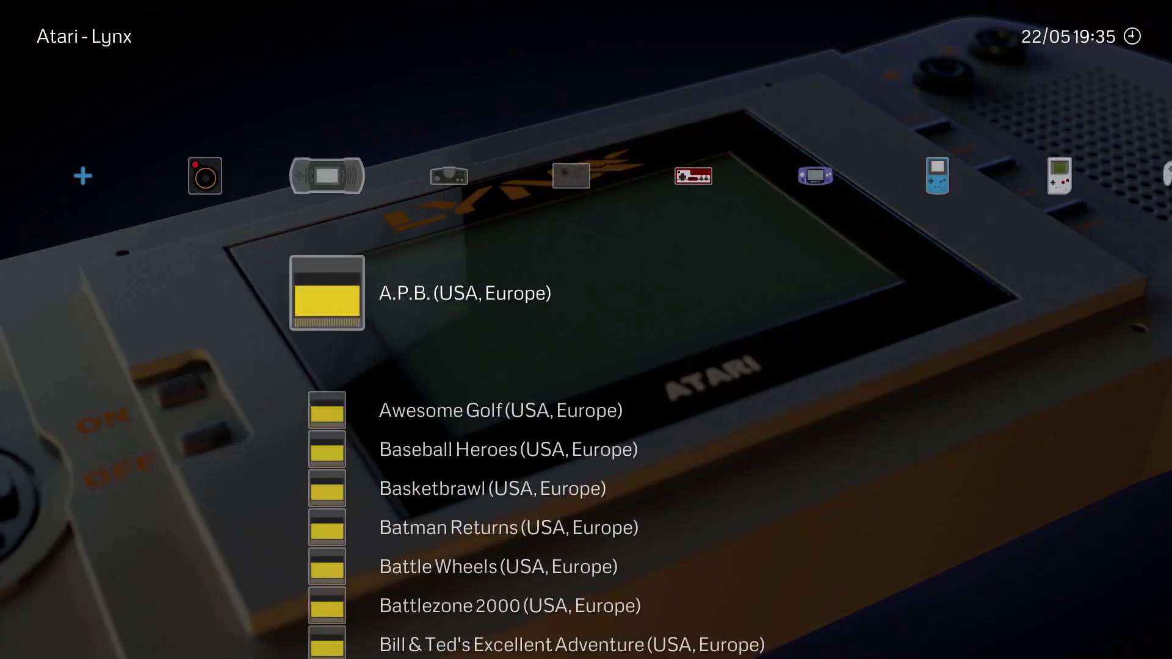
key("Right")
key("Right")
key("Right")
key("Right")
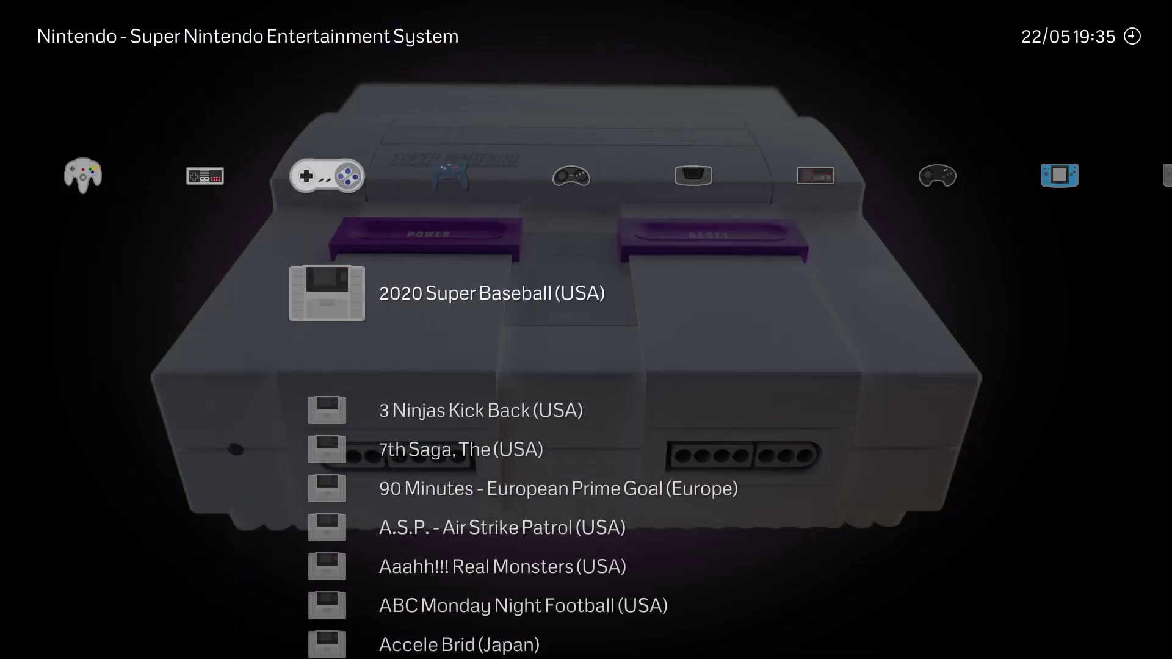
key("Down")
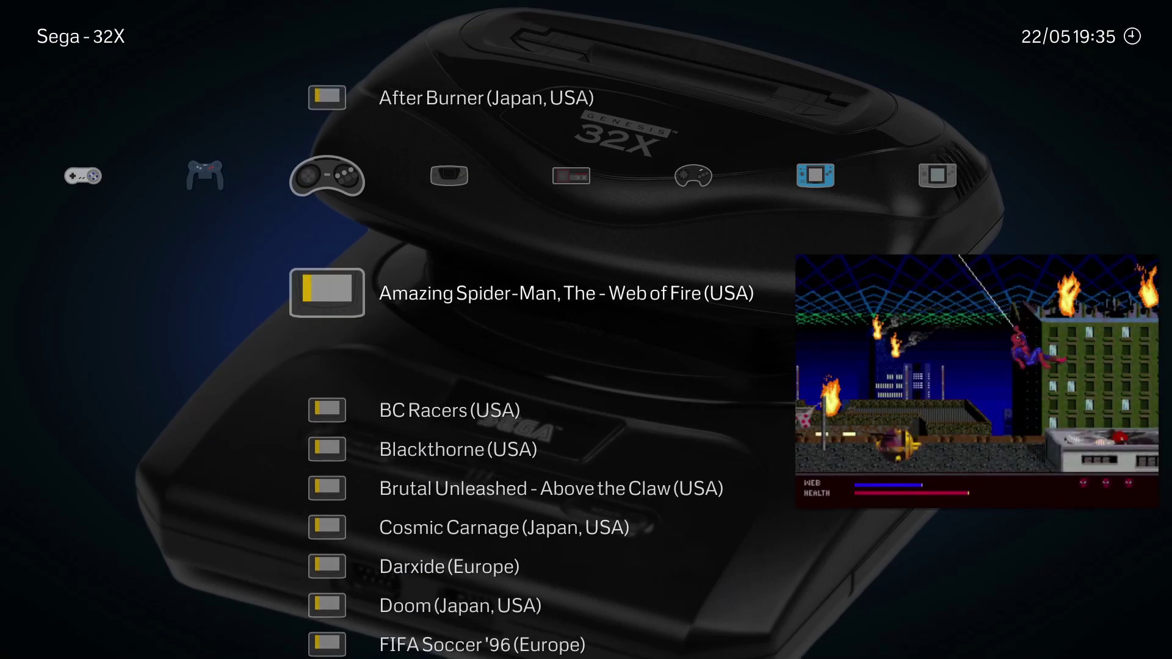
key("Up")
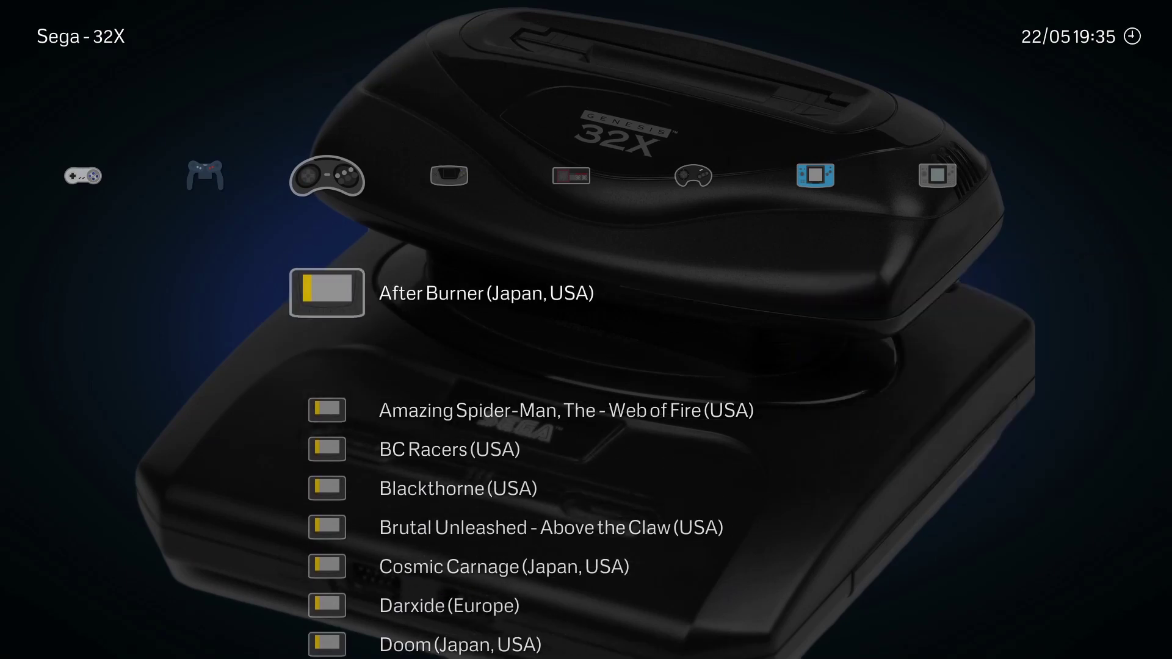
key("Down")
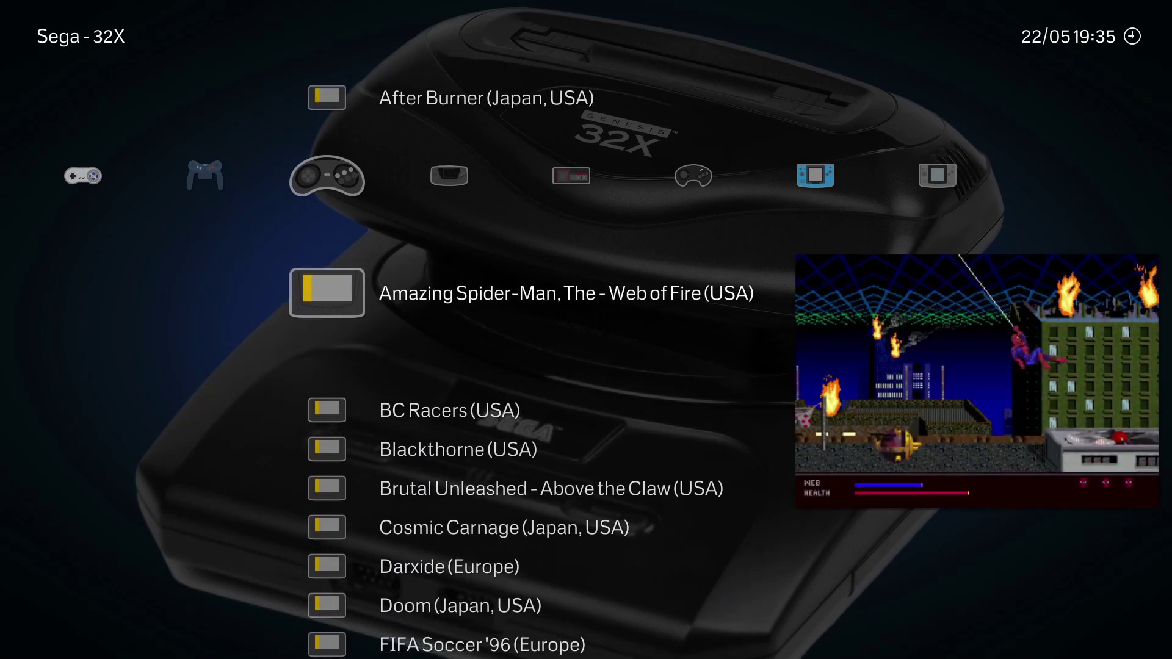
- Step down through RBI Baseball '95, Sangokushi IV and Virtua Fighter, wrapping to the top
key("Down")
key("Down")
key("Down")
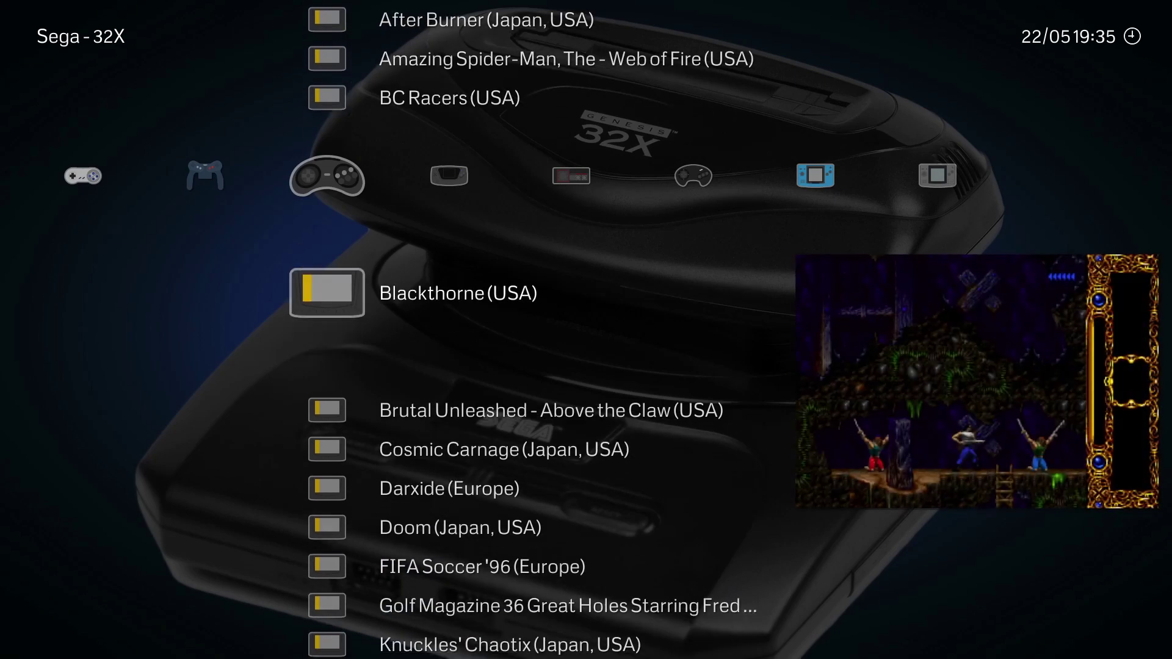
key("Down")
key("Down")
key("Down")
key("Down")
key("Down")
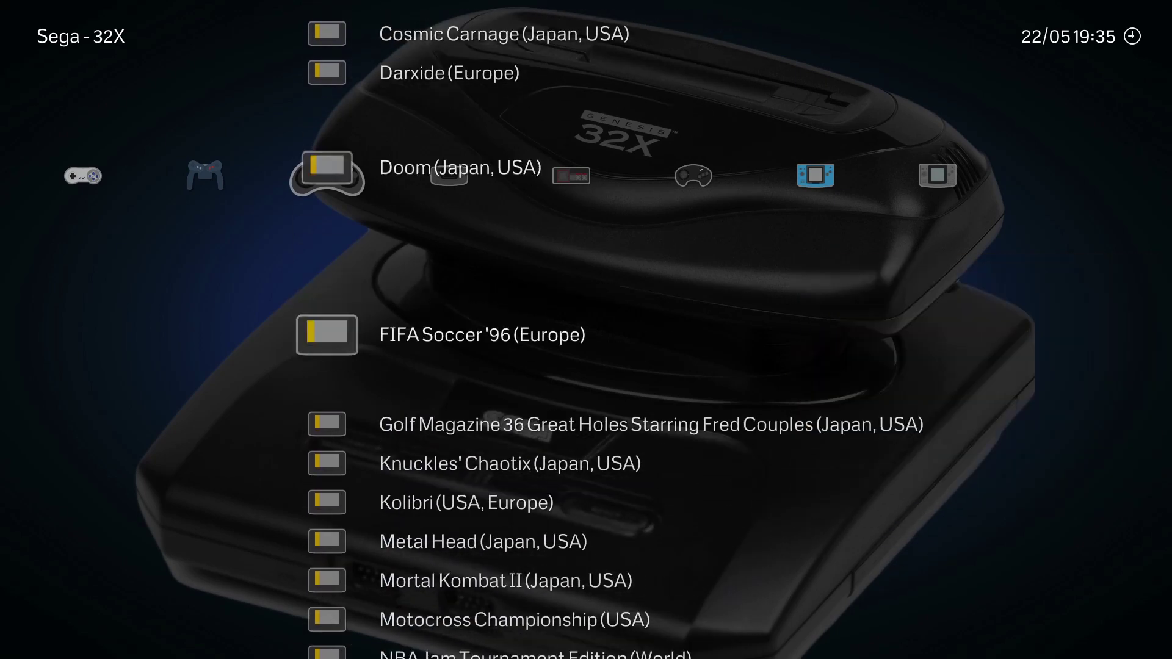
key("Down")
key("Down")
key("Down")
key("Down")
key("Down")
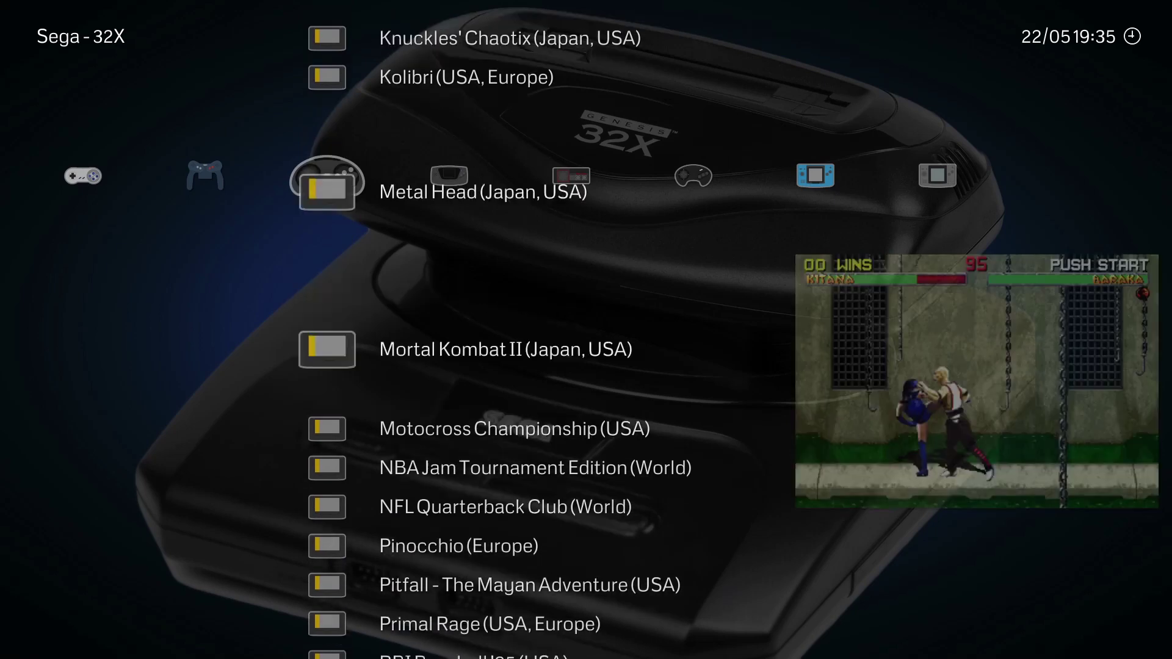
key("Down")
key("Down")
key("Down")
key("Down")
key("Down")
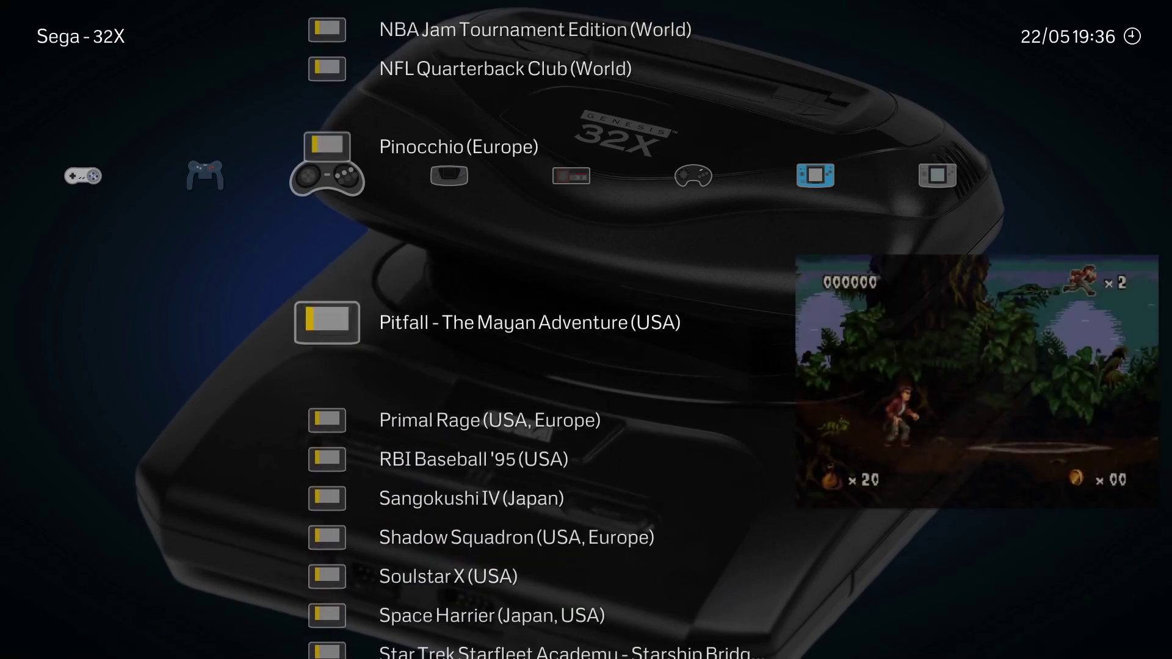
key("Down")
key("Down")
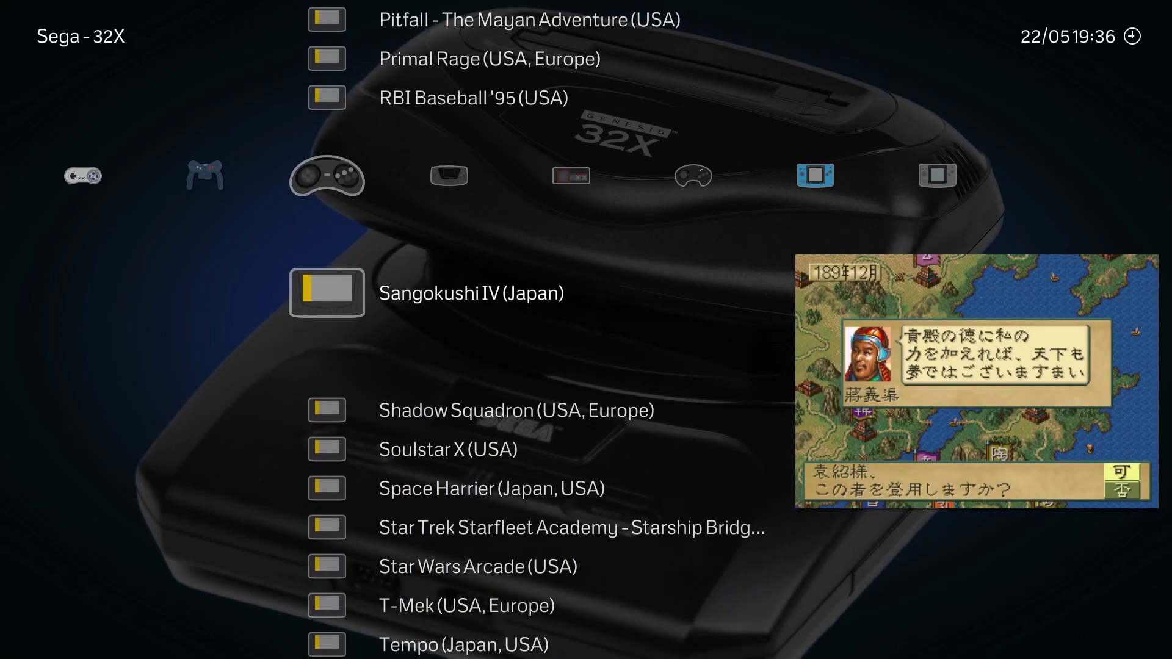
key("Down")
key("Down")
key("Down")
key("Down")
key("Down")
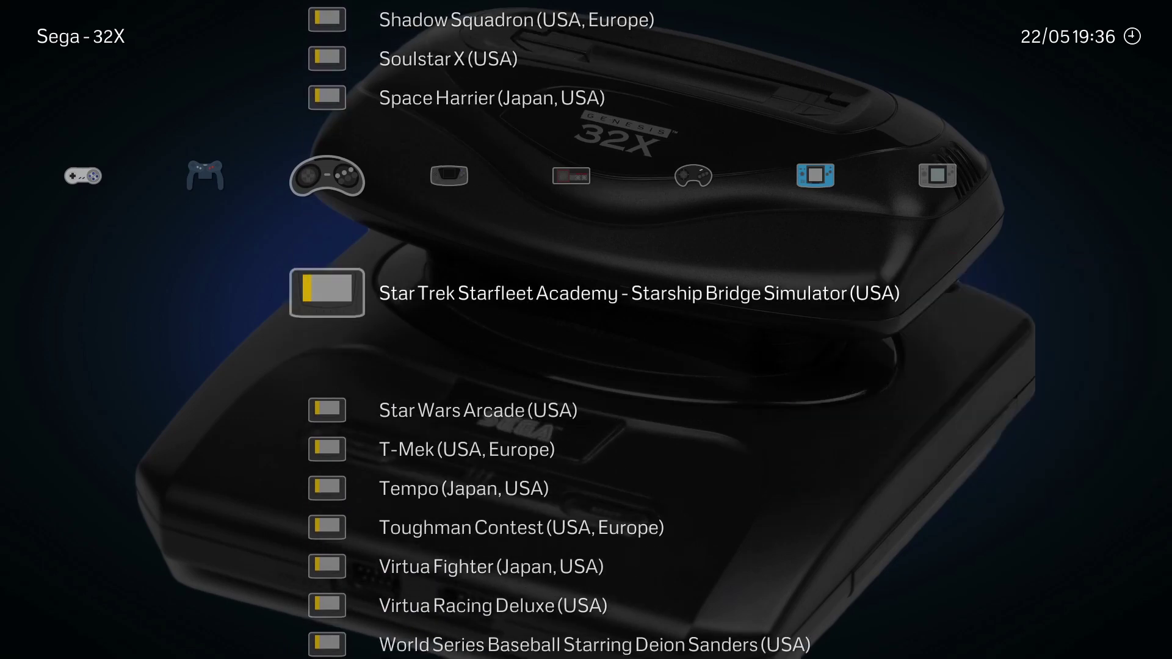
key("Down")
key("Down")
key("Down")
key("Down")
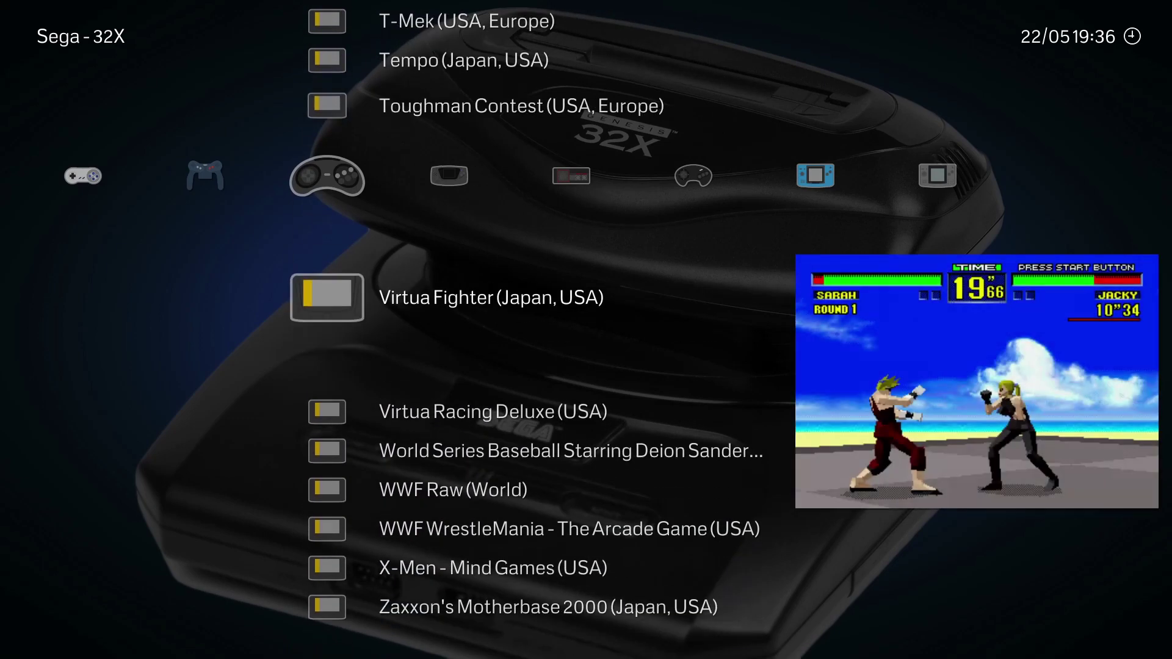
key("Down")
key("Down")
key("Down")
key("Down")
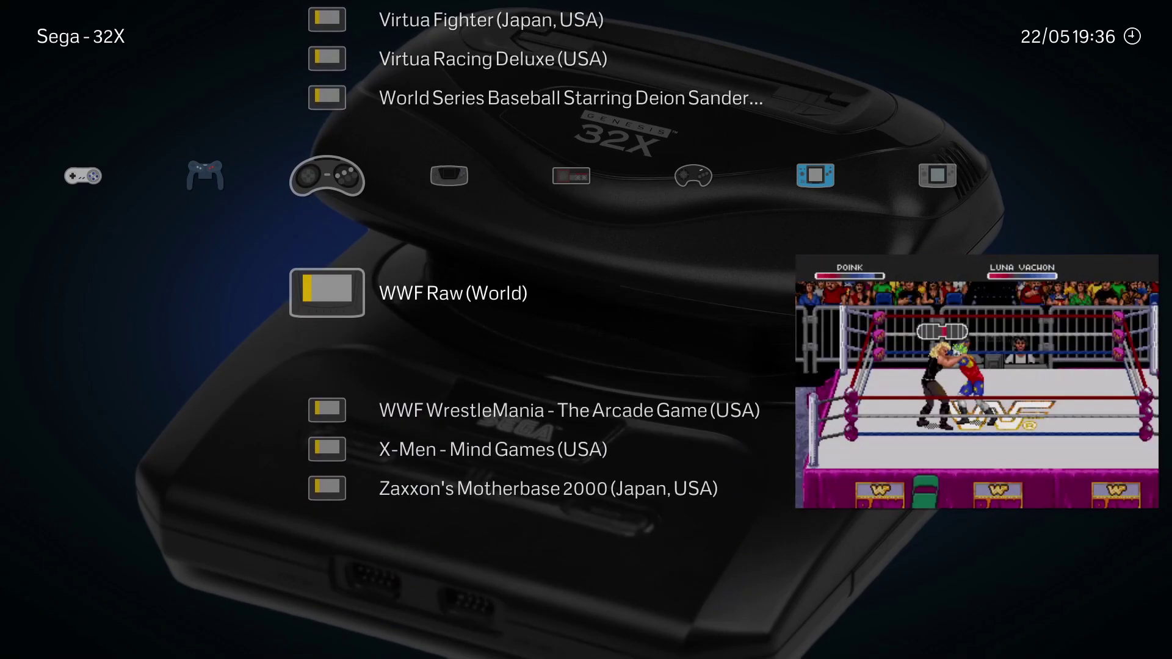
key("Down")
key("Down")
key("Down")
key("Down")
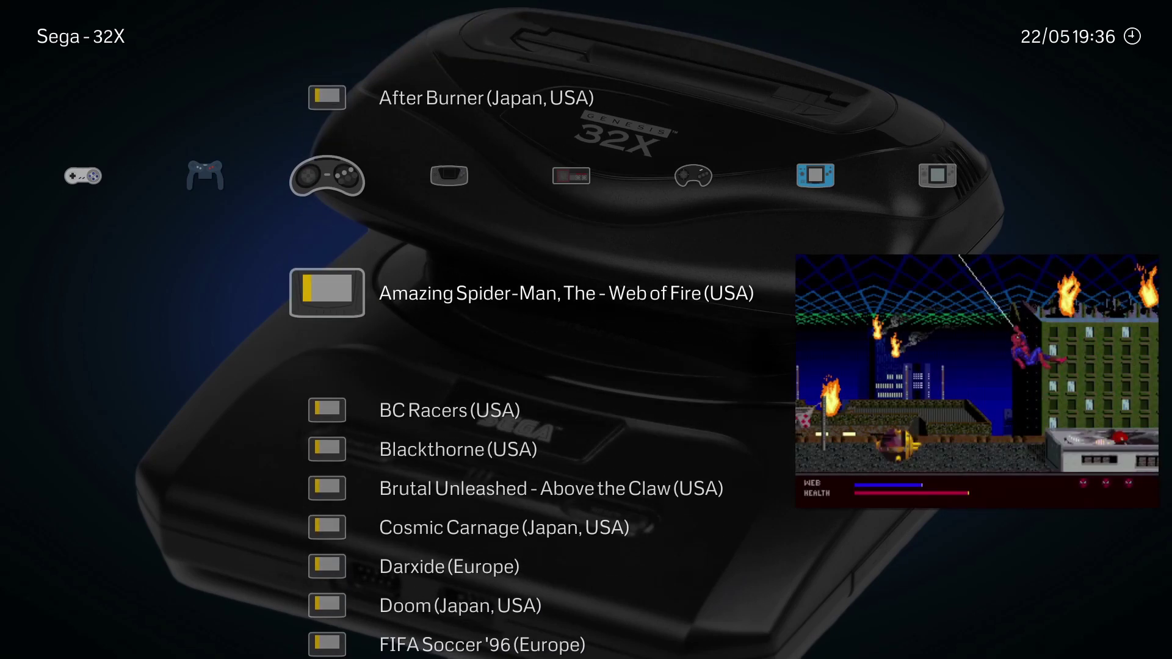
- Browse BC Racers, Blackthorne, Cosmic Carnage, Golf Magazine, Kolibri and NBA Jam previews
key("Down")
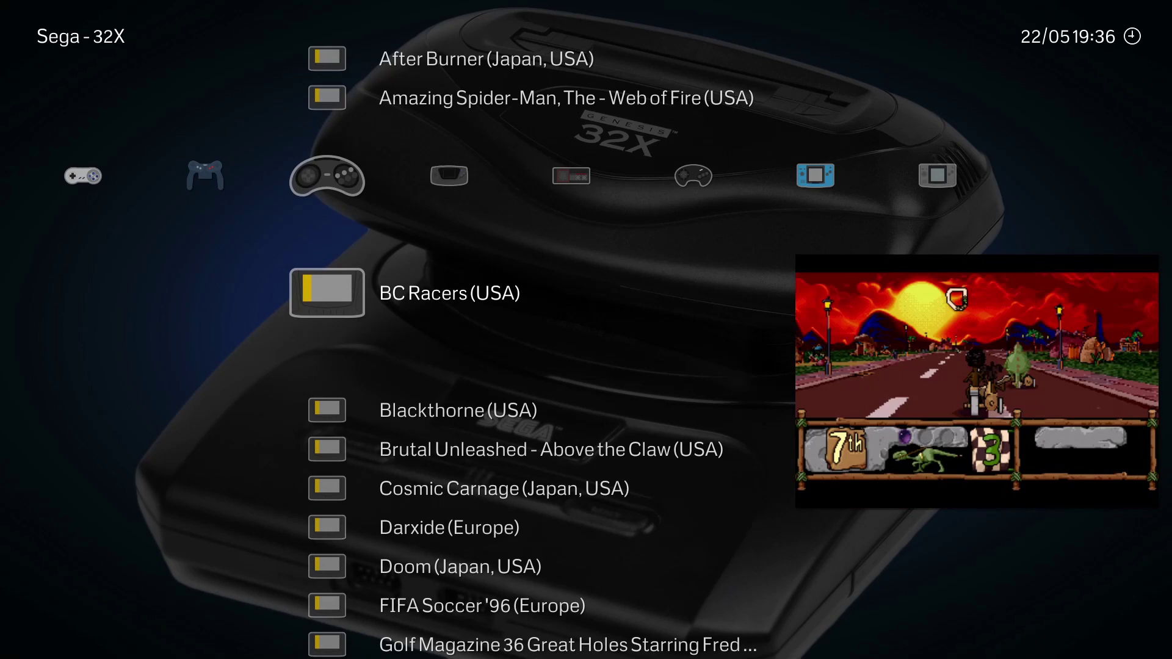
key("Down")
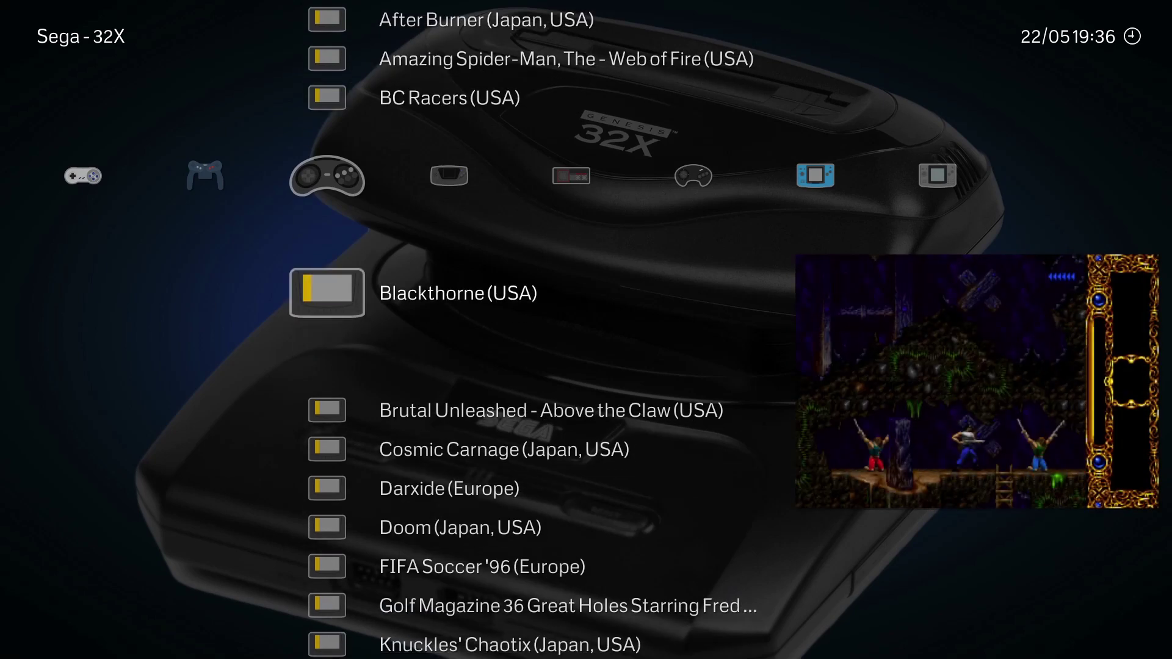
key("Down")
key("Down")
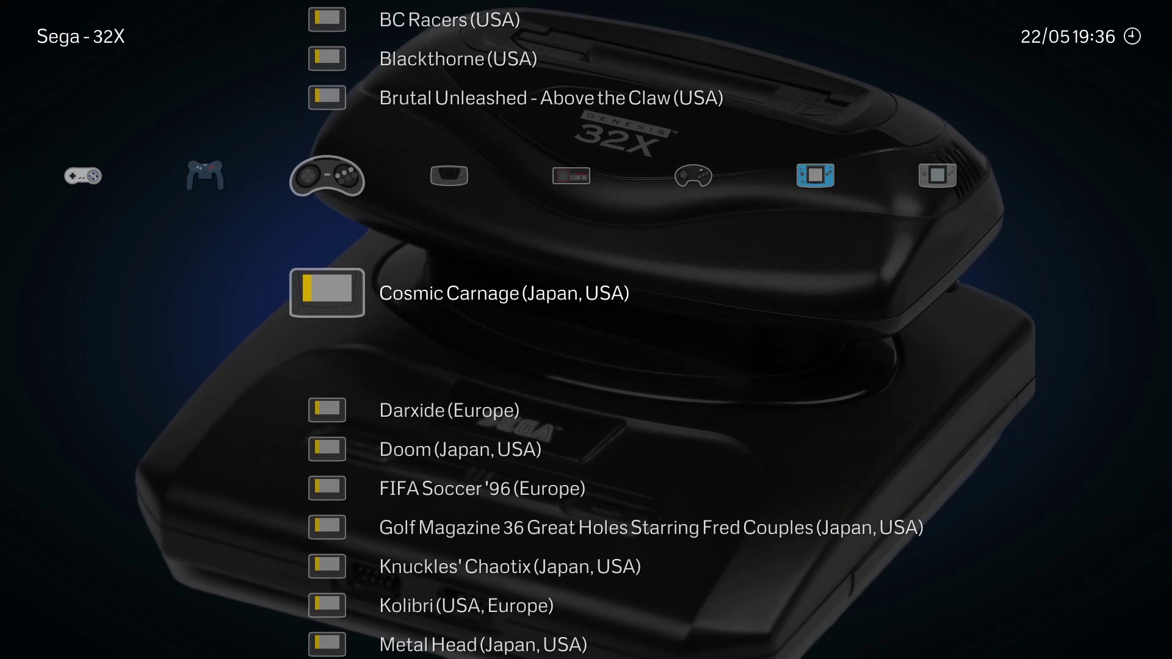
key("Down")
key("Down")
key("Down")
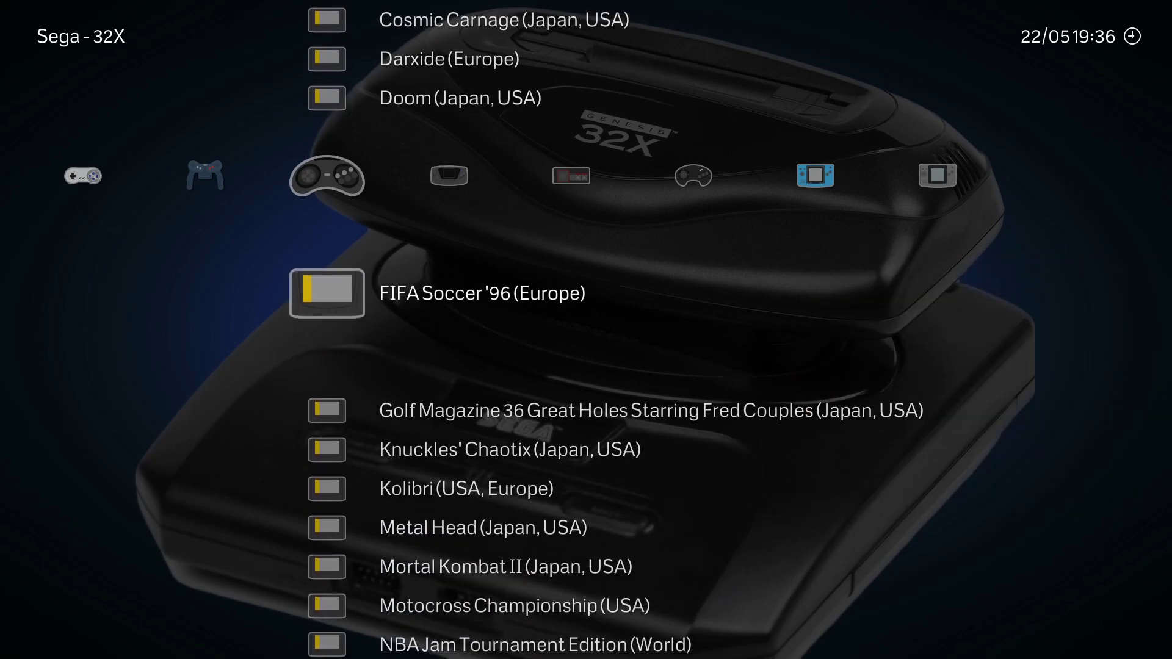
key("Down")
key("Down")
key("Down")
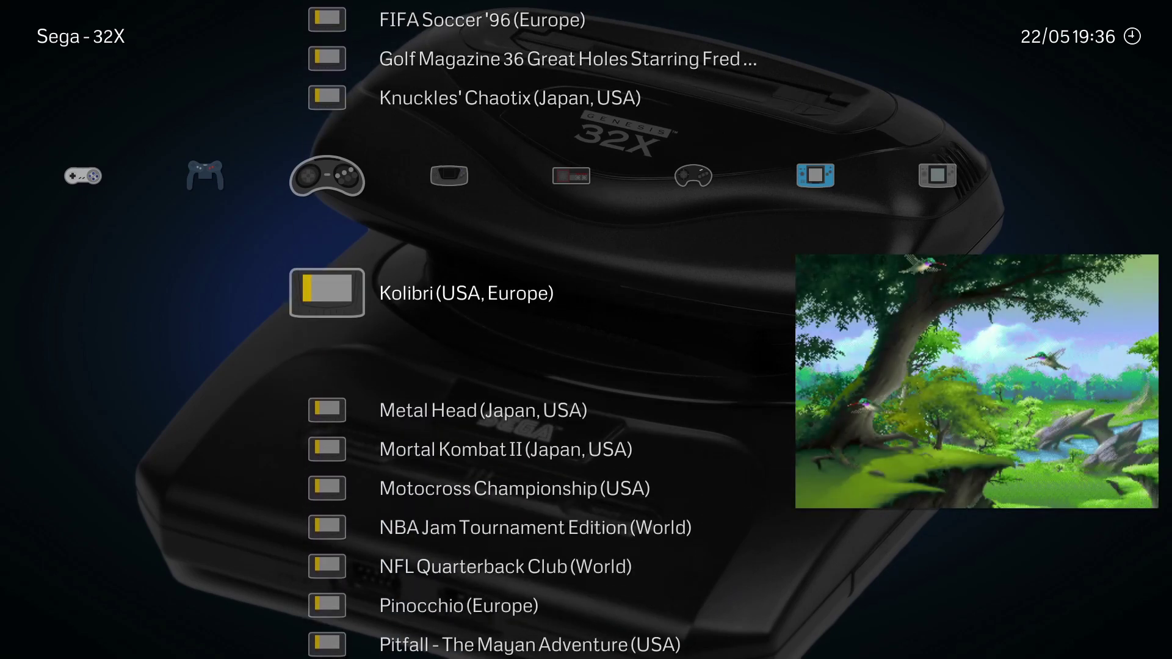
key("Down")
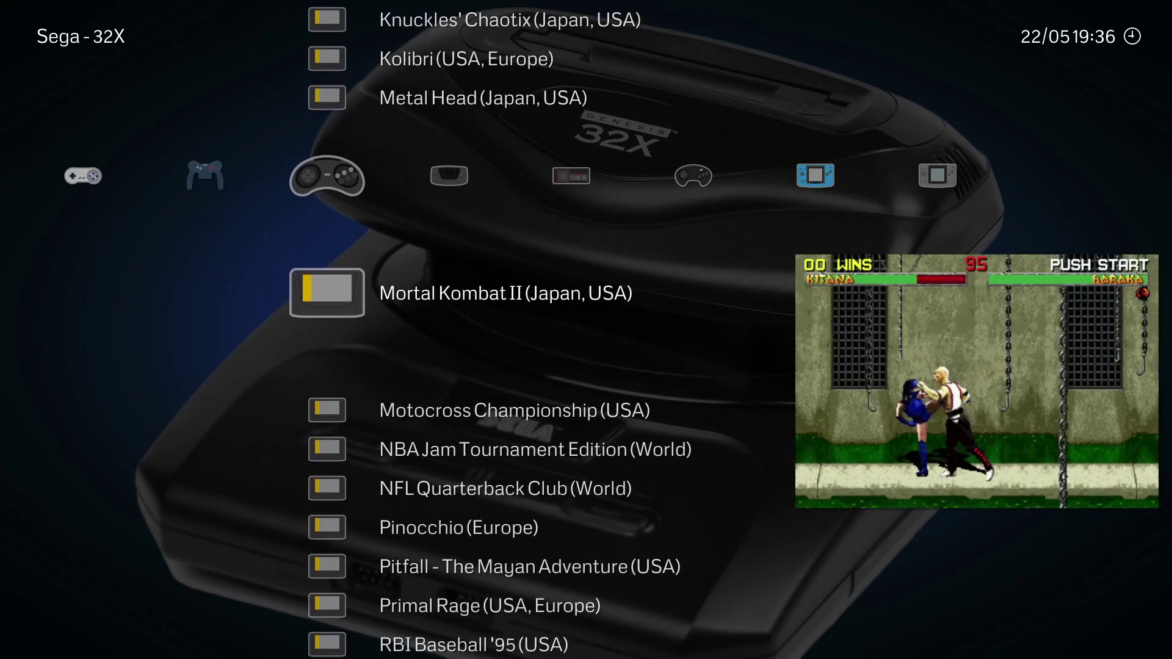
key("Down")
key("Down")
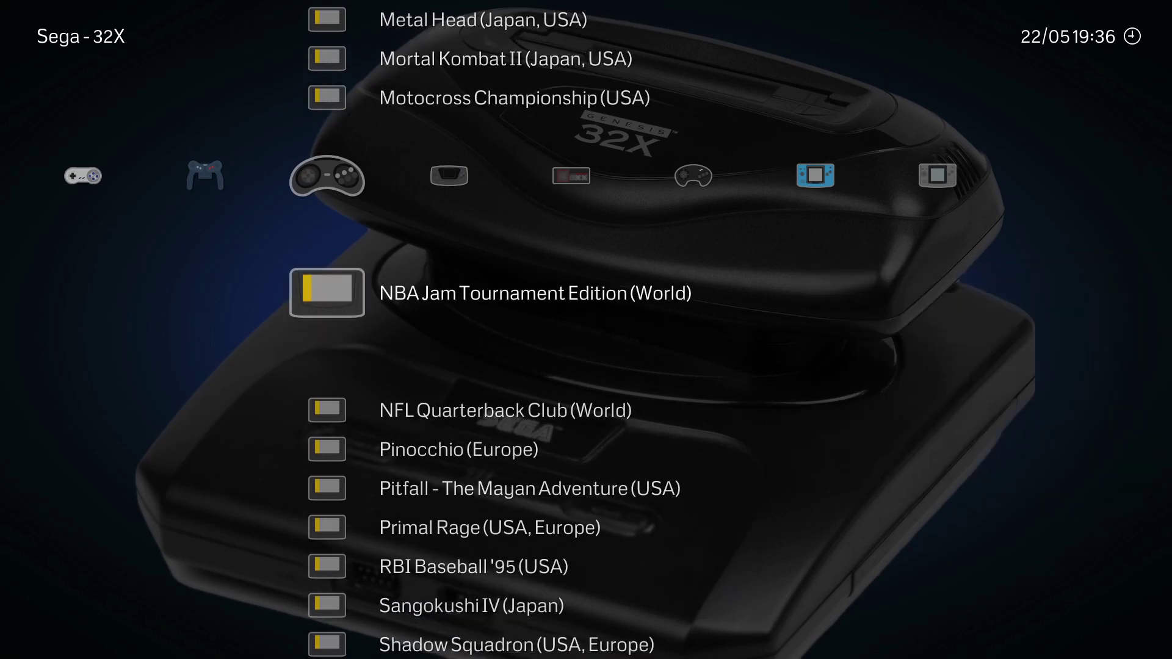
- Continue through NFL Quarterback Club, Pitfall, RBI Baseball '95 and Sangokushi IV, wrapping to After Burner
key("Down")
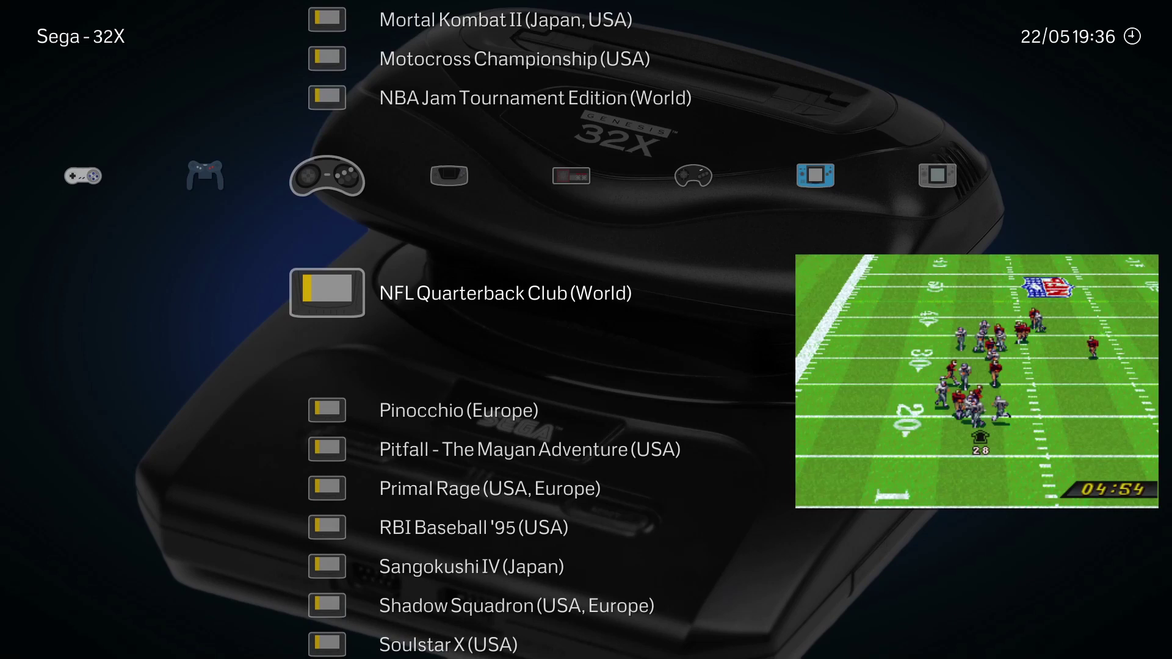
key("Down")
key("Down")
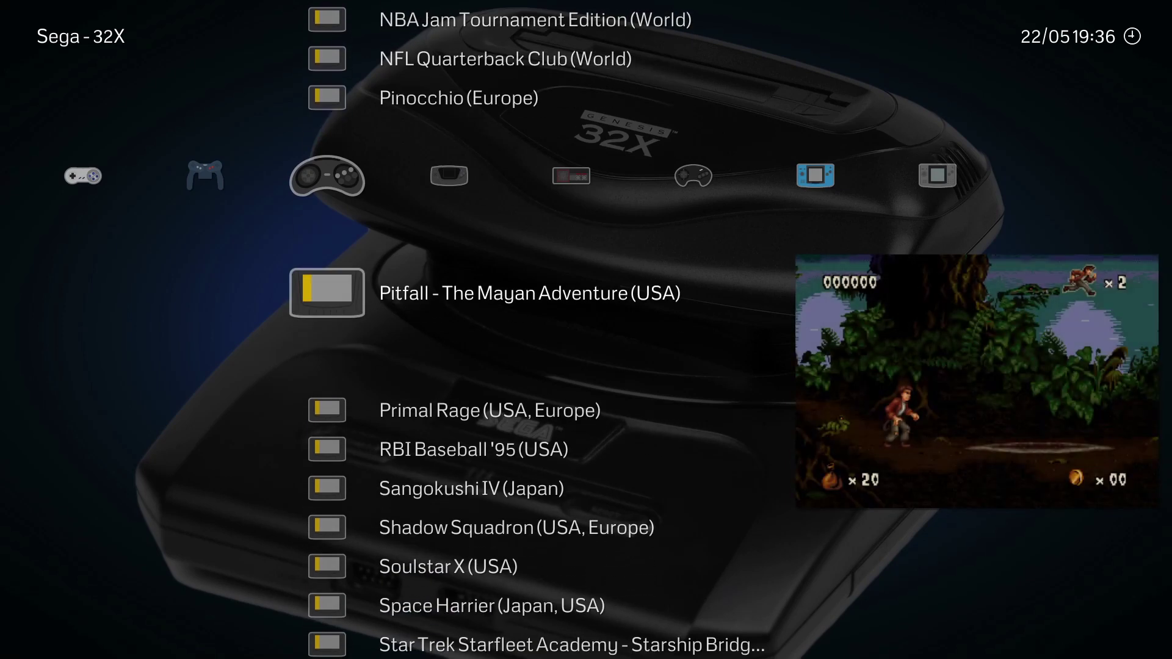
key("Down")
key("Down")
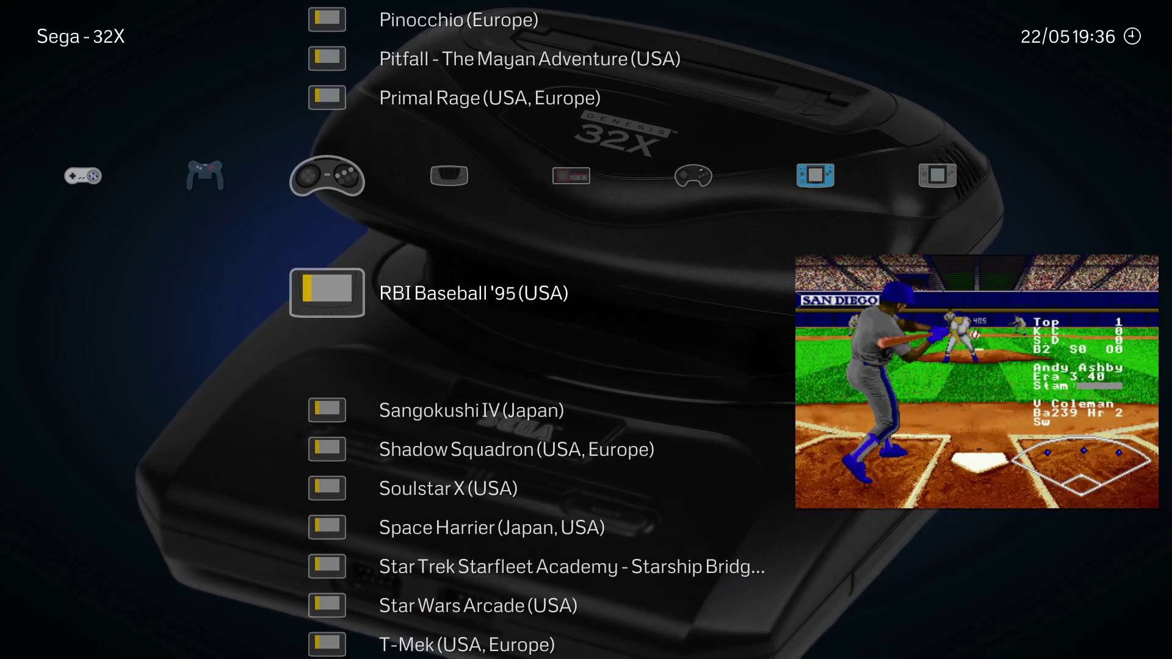
key("Down")
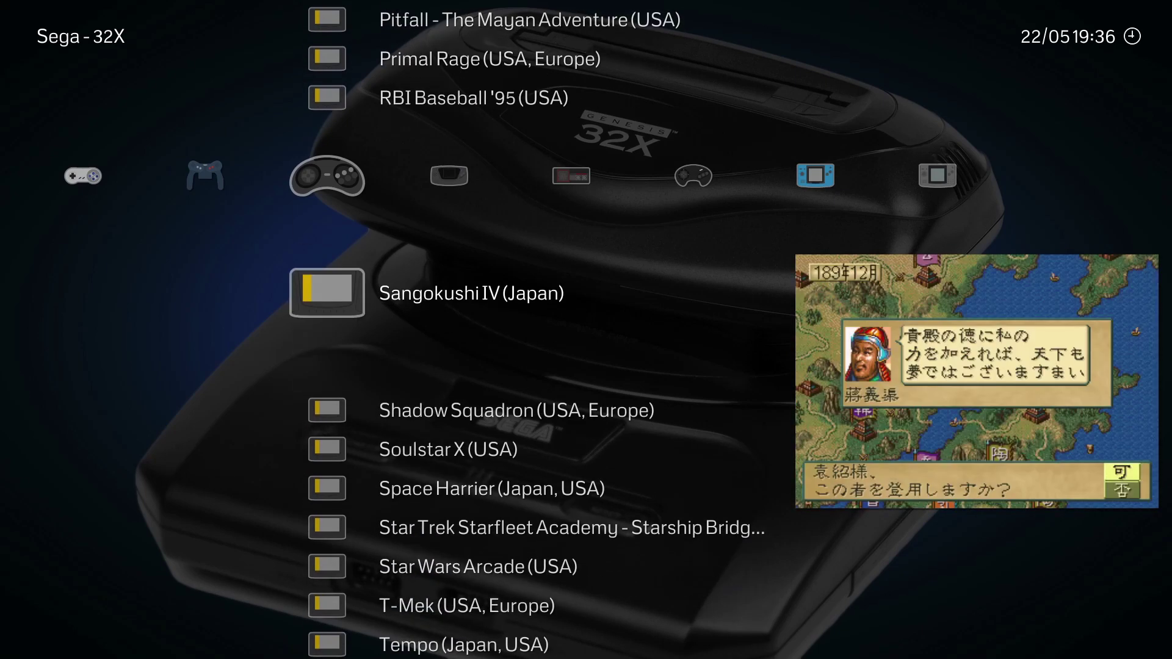
key("Down")
key("Down")
key("Down")
key("Down")
key("Down")
key("Down")
key("Down")
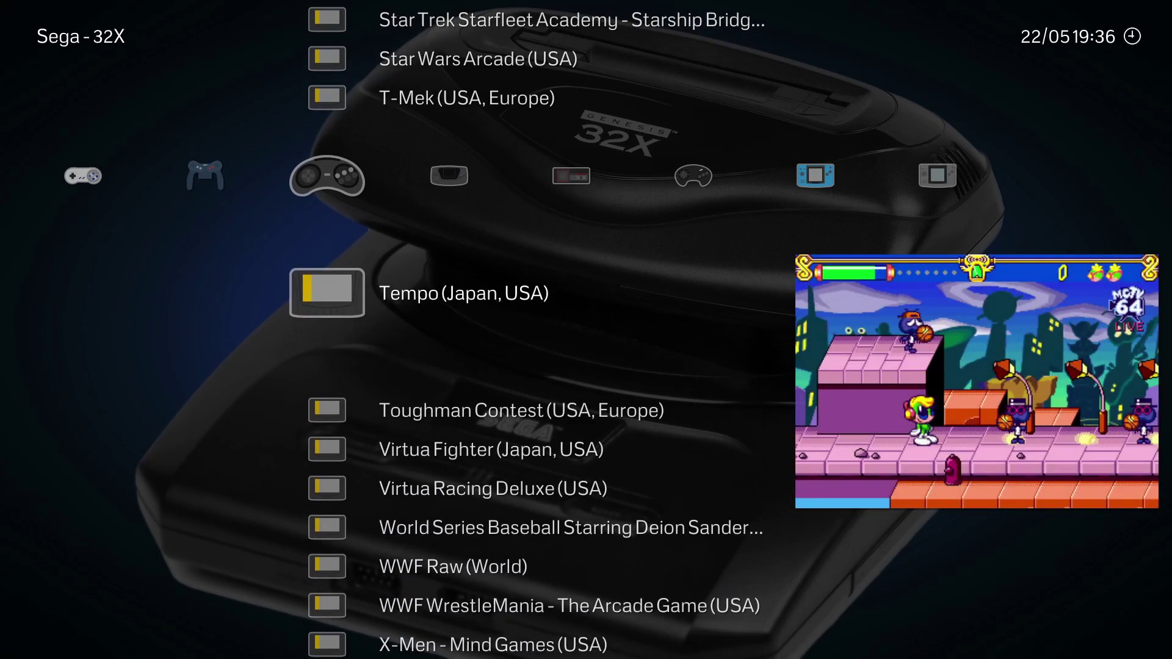
key("Down")
key("Down")
key("Down")
key("Down")
key("Down")
key("Down")
key("Down")
key("Down")
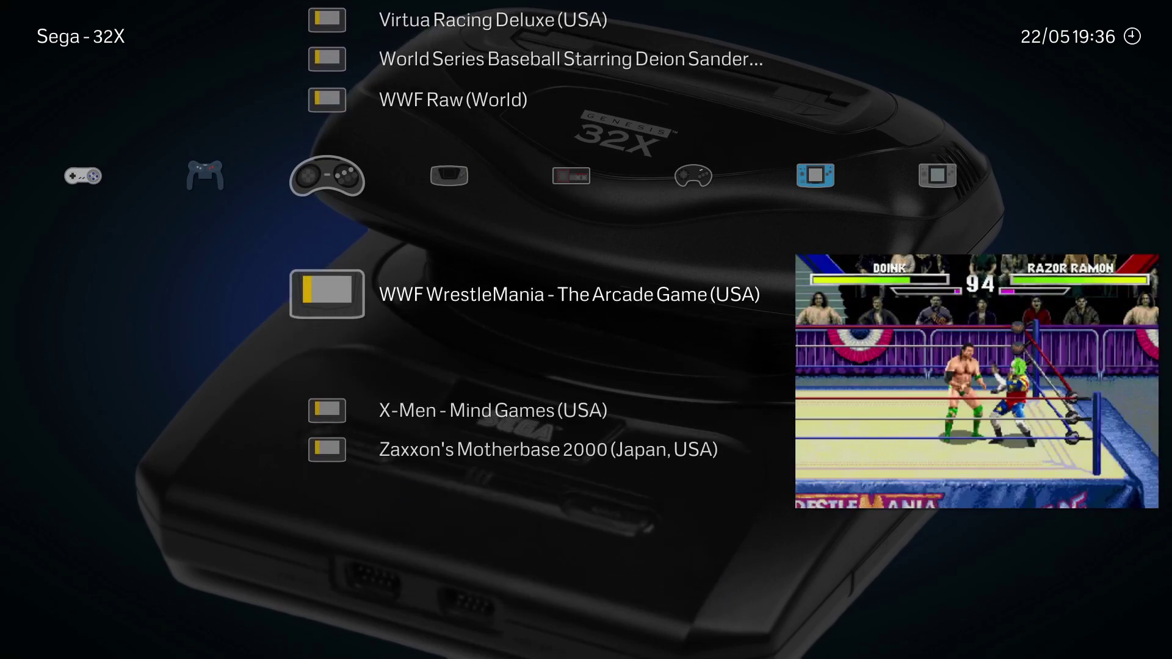
key("Down")
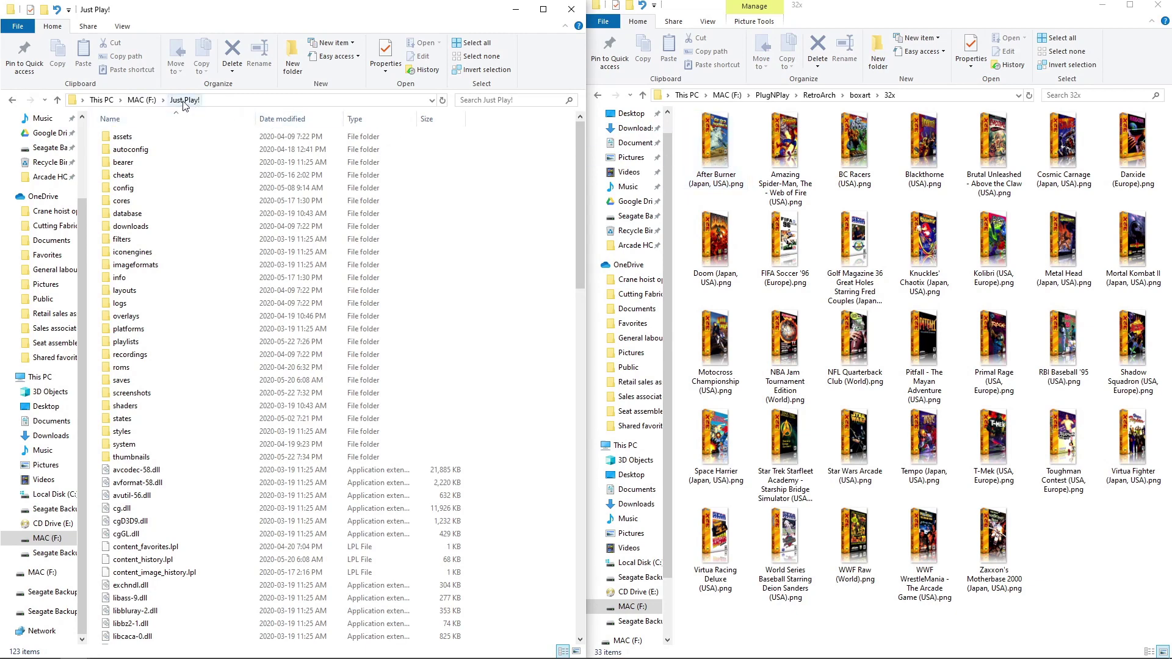
- Open thumbnails > Sega - 32X > Named_Boxarts in the left Explorer window
double_click(129, 458)
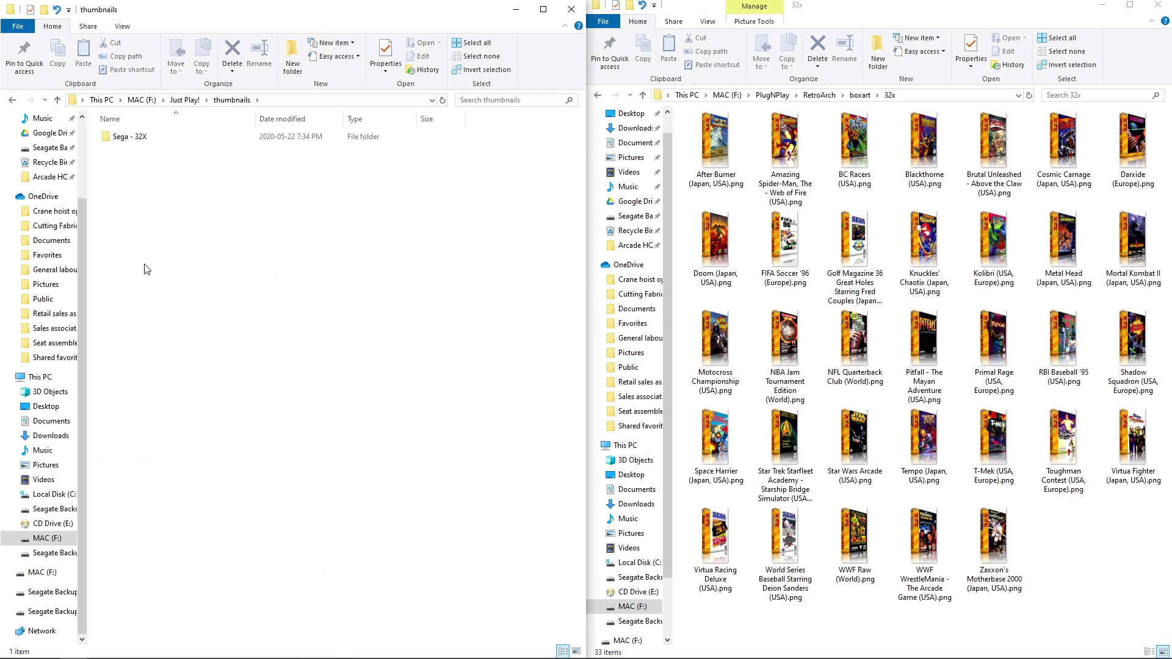
double_click(129, 141)
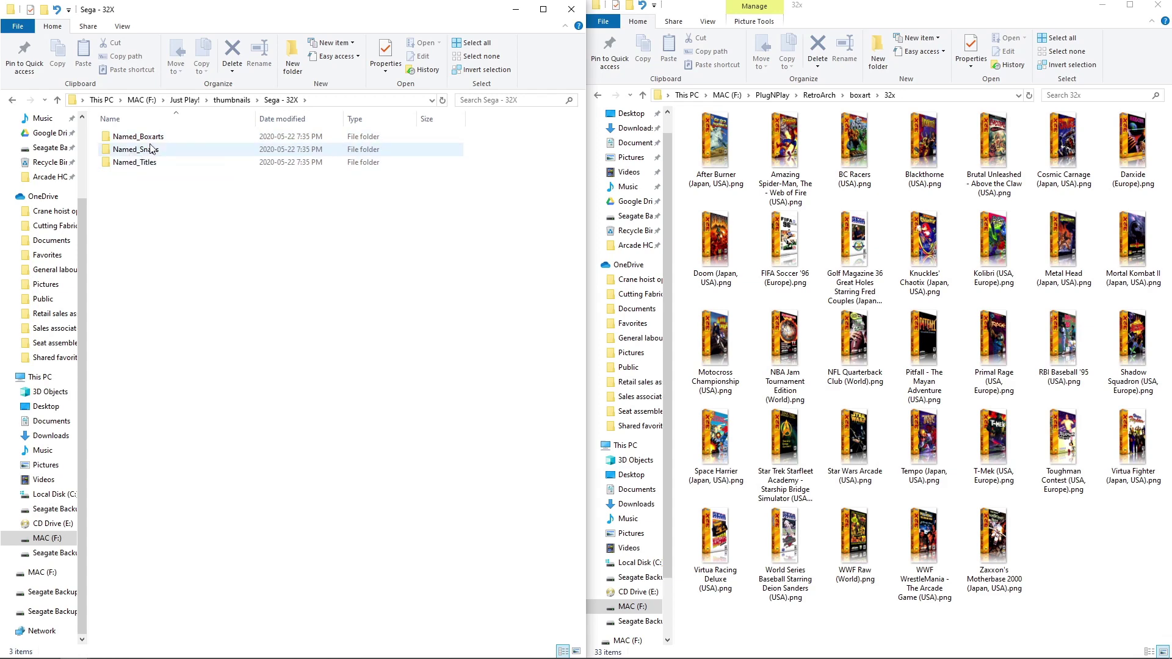
double_click(149, 140)
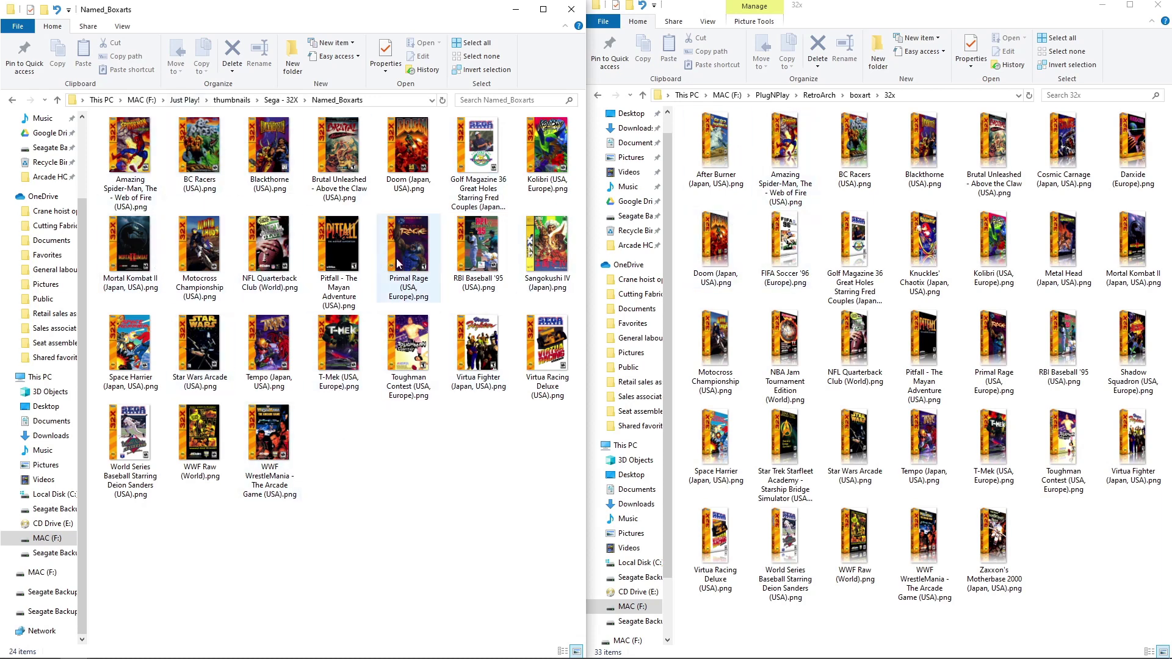
- Copy After Burner (Japan, USA).png into the Named_Boxarts folder
left_click(708, 147)
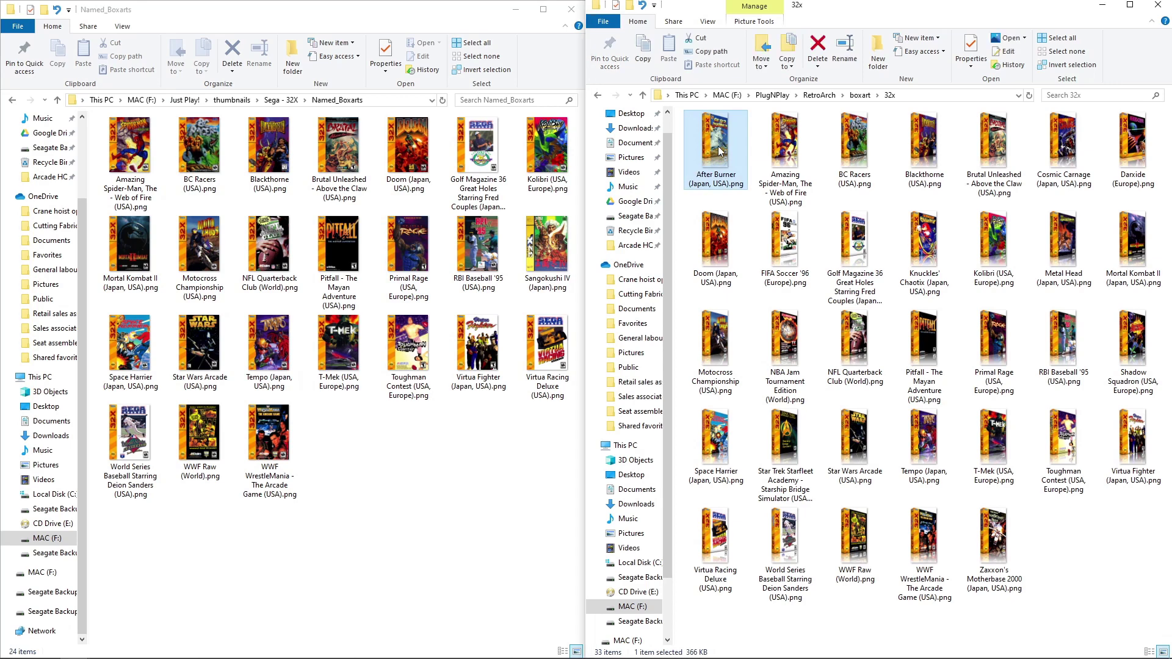
right_click(719, 146)
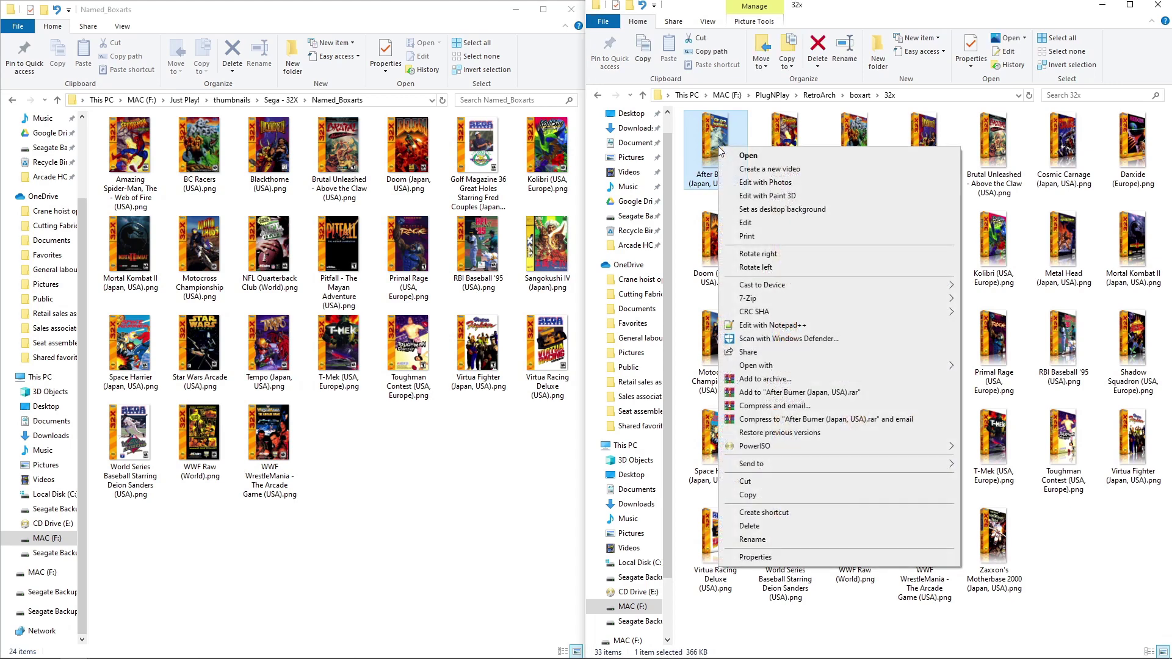
left_click(746, 495)
right_click(408, 490)
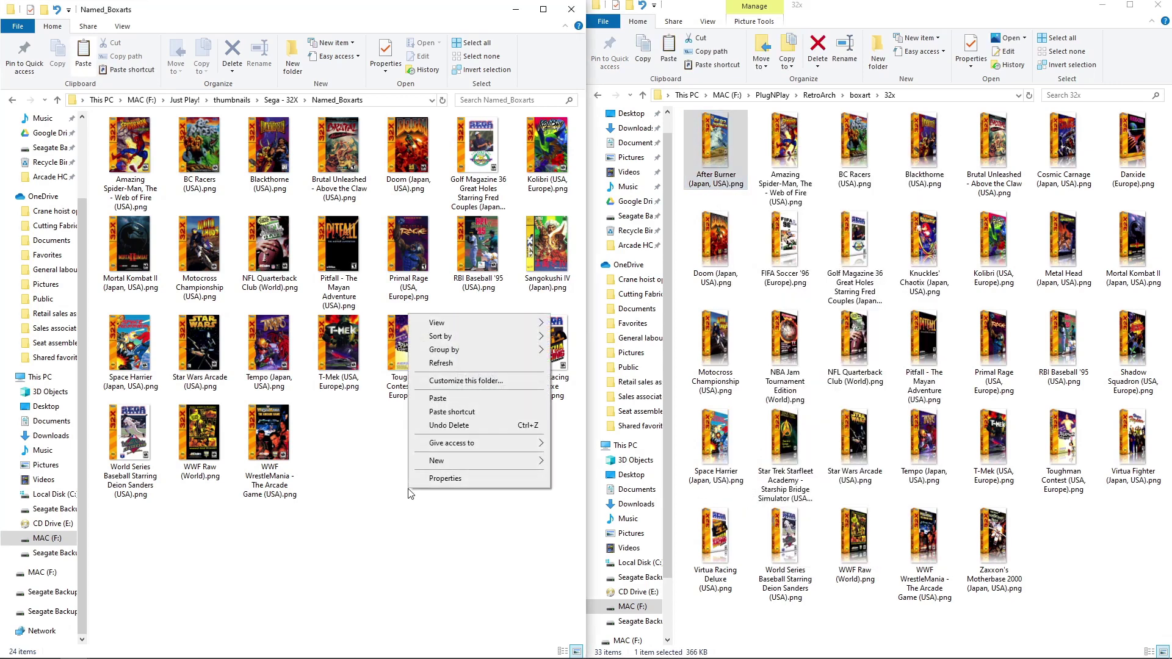
left_click(438, 398)
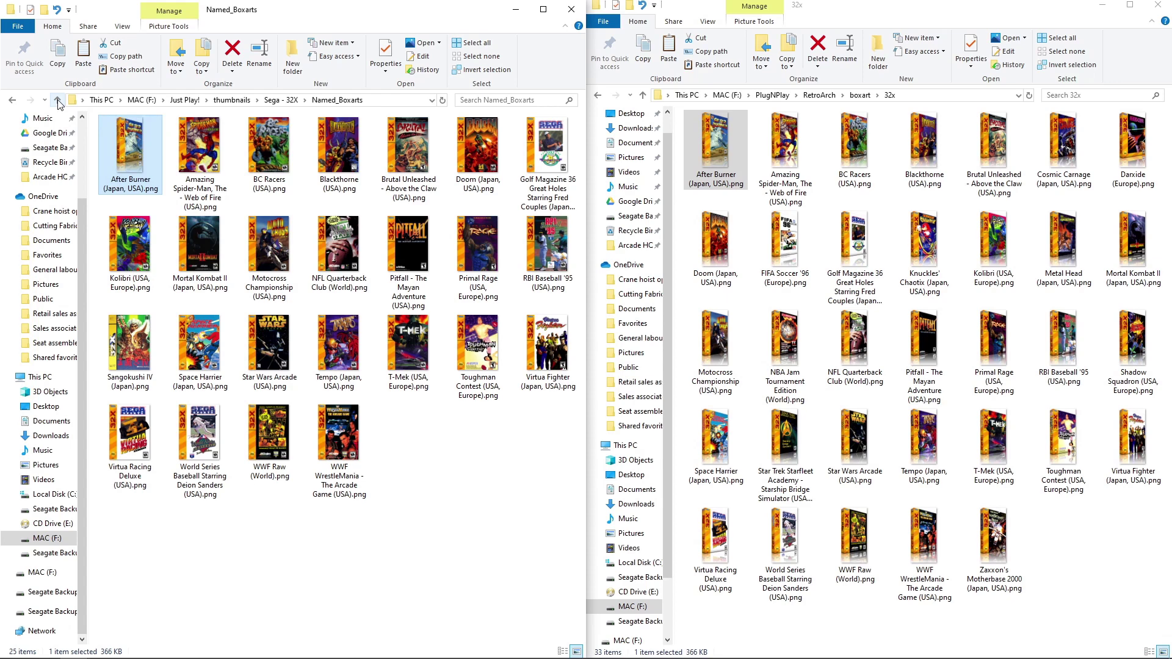
- Return to the Just Play! folder and launch retroarch.exe
left_click(185, 100)
scroll(213, 370, "down", 20)
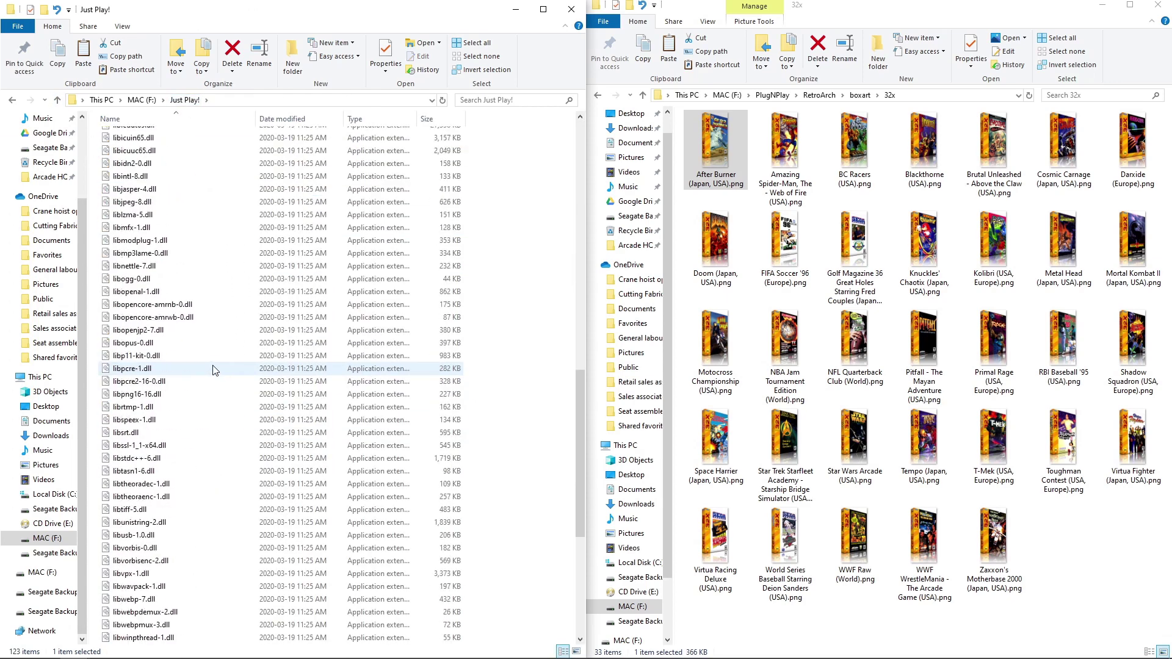
double_click(147, 523)
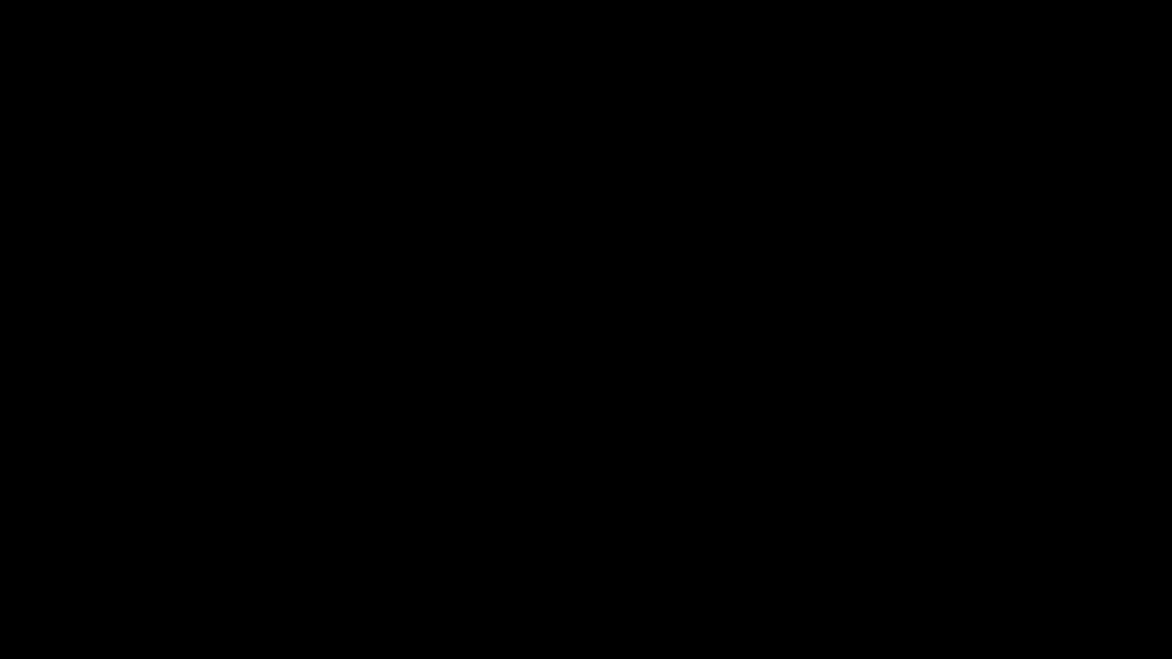
key("Right")
- Set User Interface > Appearance Thumbnails to Boxarts, then move right toward the game playlists
key("Down")
key("Down")
key("Down")
key("Down")
key("Down")
key("Down")
key("Down")
key("Down")
key("Down")
key("Down")
key("Down")
key("Down")
key("Down")
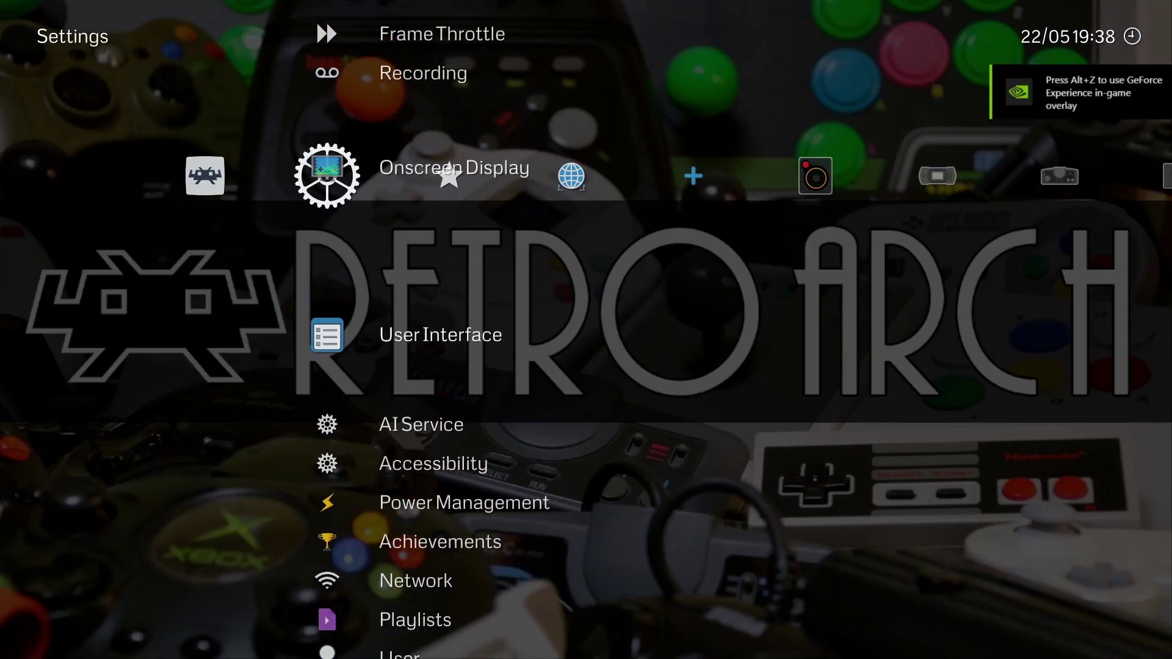
key("Return")
key("Down")
key("Return")
key("Down")
key("Down")
key("Down")
key("Down")
key("Down")
key("Down")
key("Down")
key("Down")
key("Down")
key("Down")
key("Down")
key("Down")
key("Down")
key("Down")
key("Down")
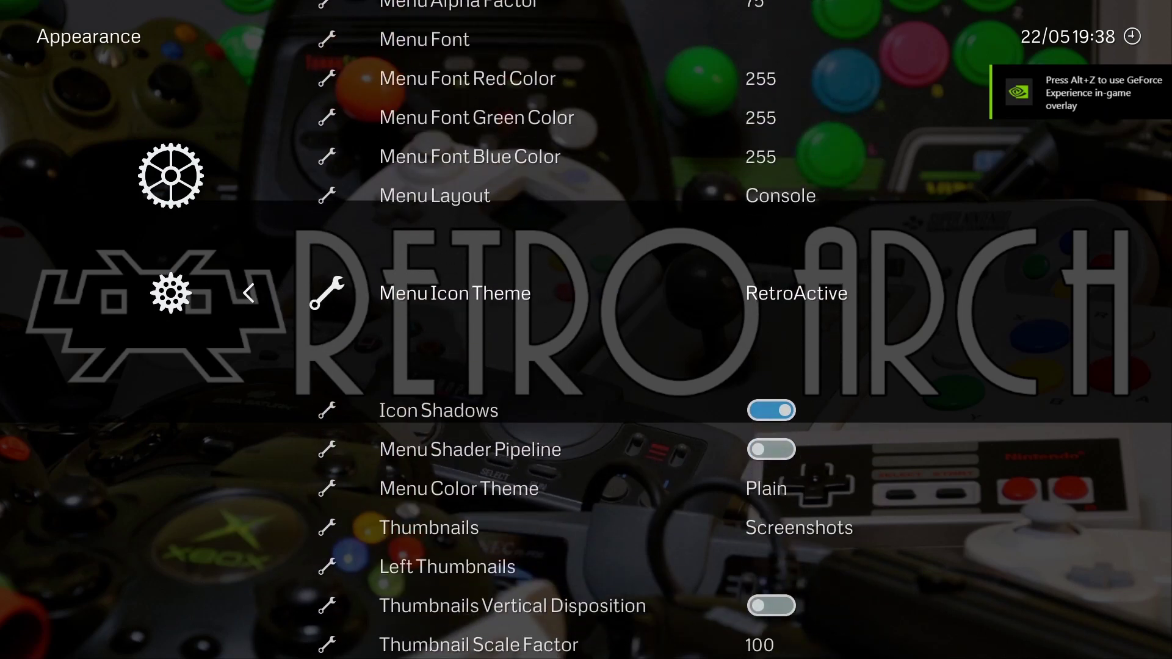
key("Down")
key("Down")
key("Down")
key("Down")
key("Left")
key("BackSpace")
key("BackSpace")
key("Right")
key("Right")
key("Right")
key("Right")
key("Right")
key("Right")
key("Right")
key("Right")
key("Right")
key("Right")
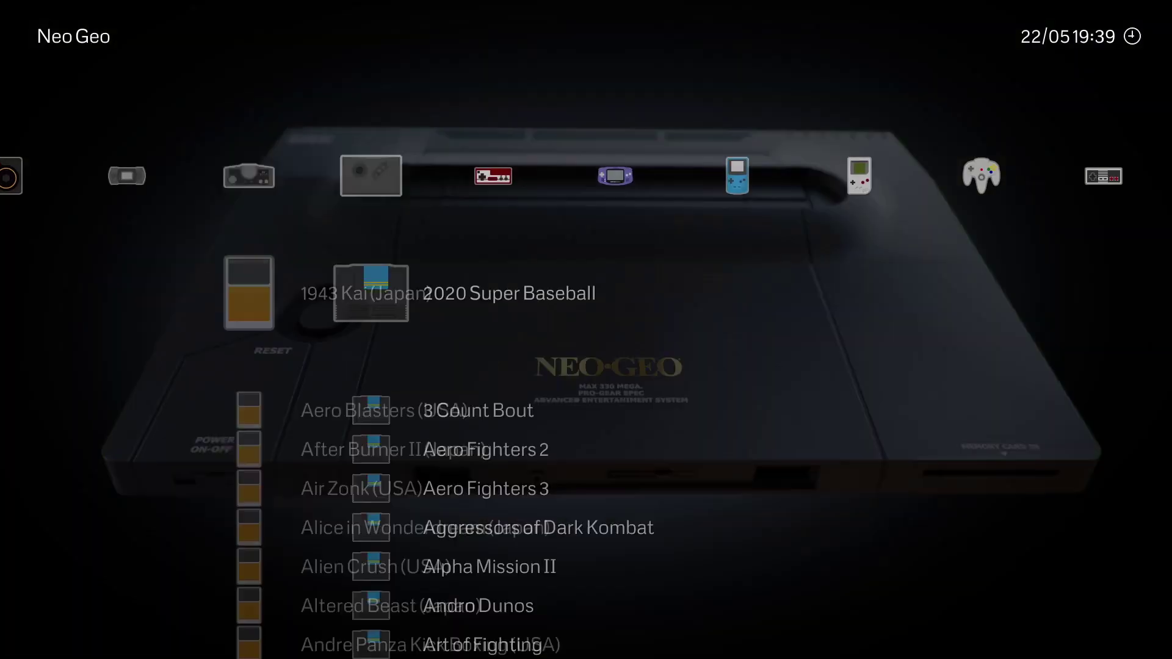
key("Right")
key("Right")
key("Right")
key("Right")
key("Right")
key("Right")
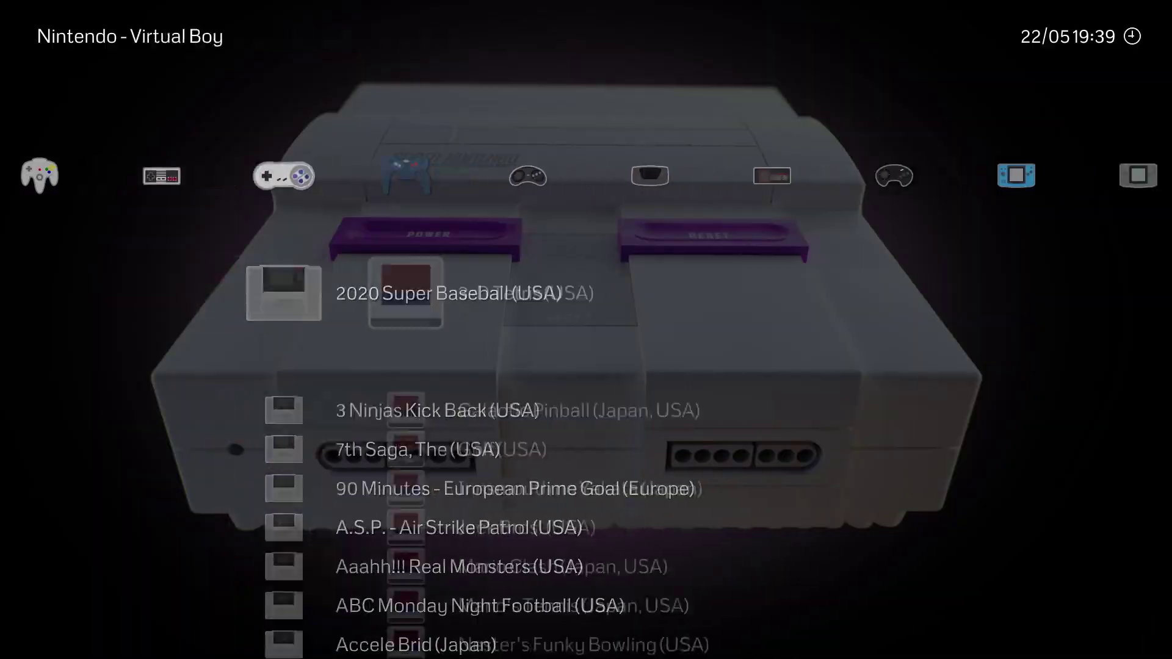
- Check box art down the Sega 32X playlist past Kolibri and Sangokushi IV, wrapping back to After Burner
key("Down")
key("Up")
key("Down")
key("Down")
key("Down")
key("Down")
key("Down")
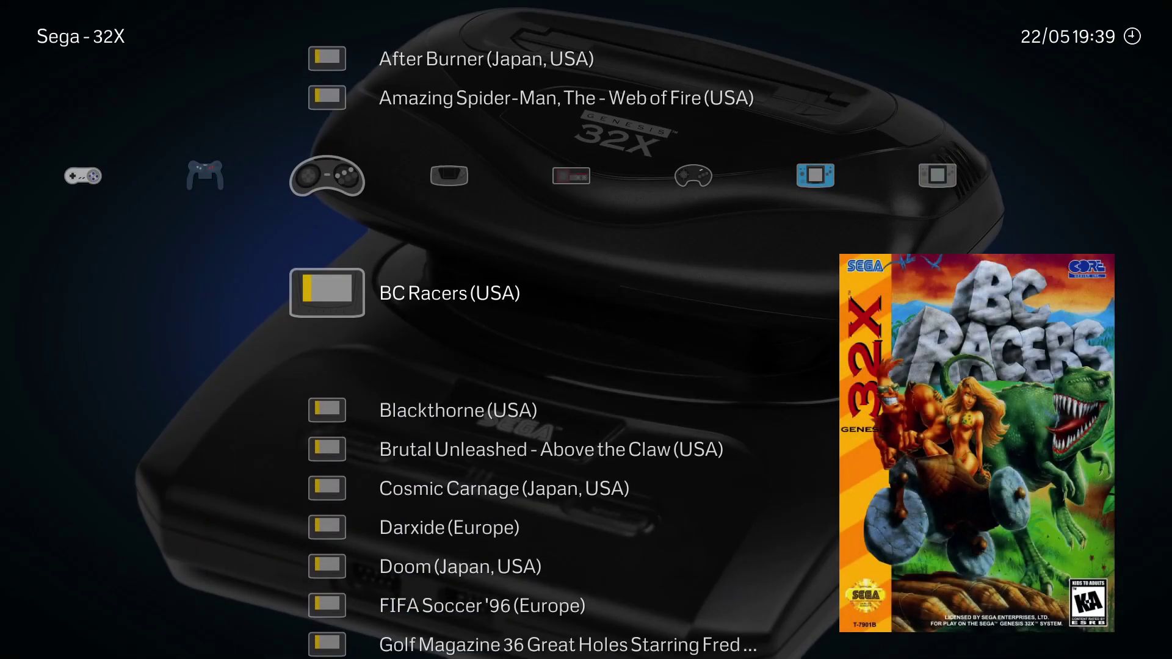
key("Down")
key("Down")
key("Down")
key("Down")
key("Down")
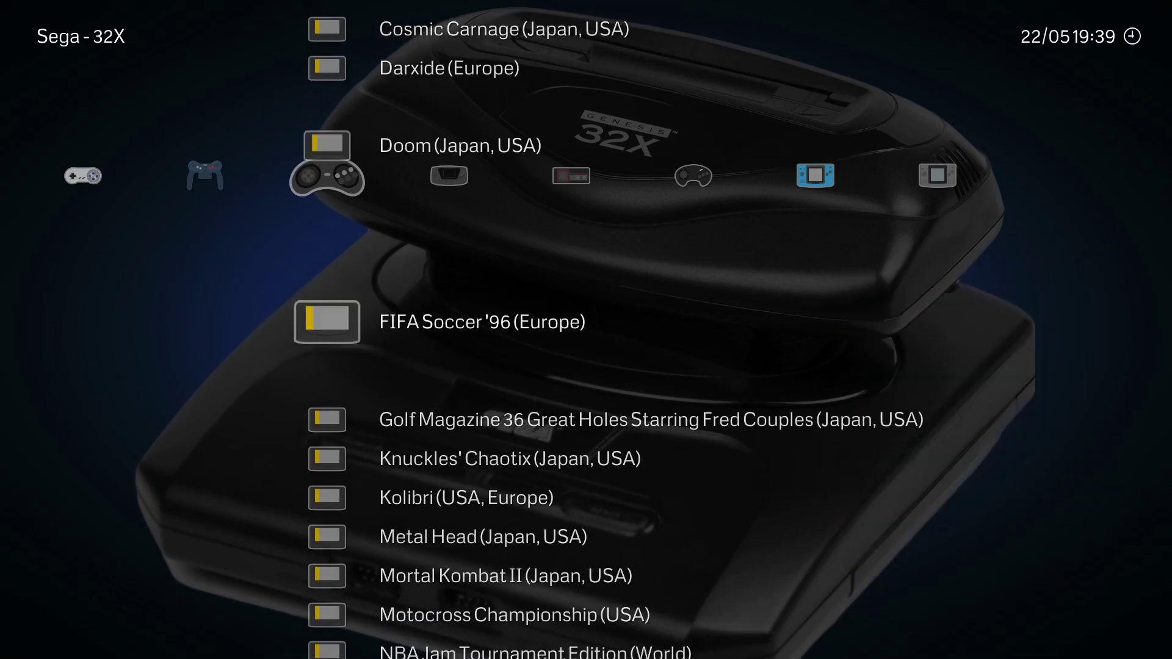
key("Down")
key("Down")
key("Down")
key("Down")
key("Down")
key("Down")
key("Down")
key("Down")
key("Down")
key("Down")
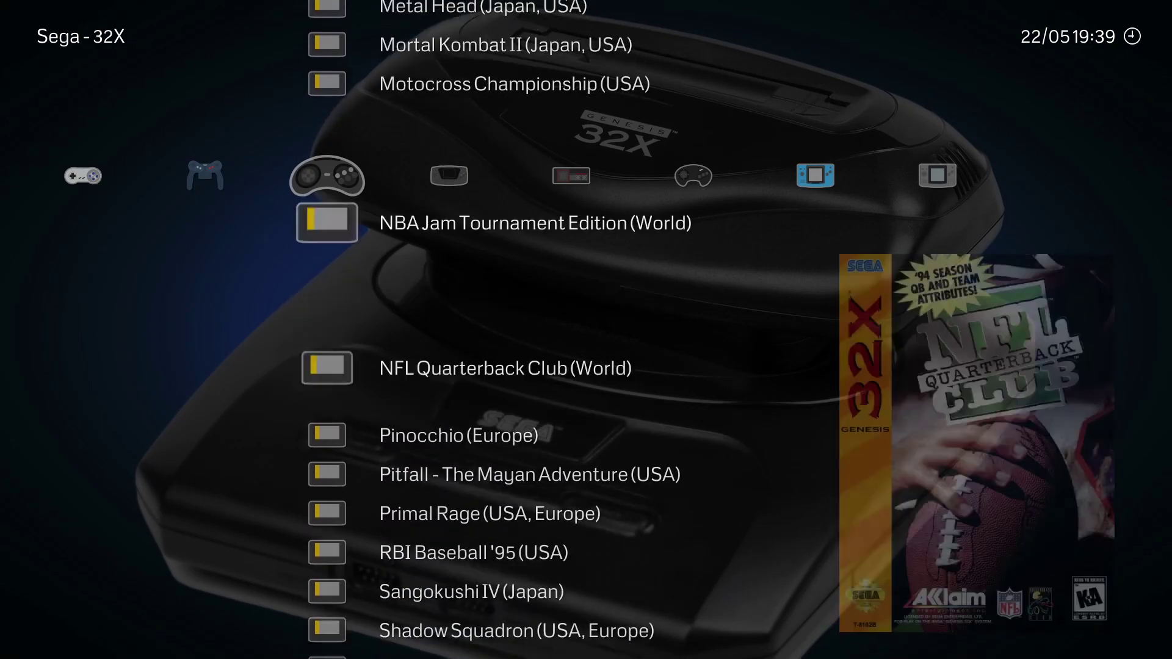
key("Down")
key("Down")
key("Down")
key("Down")
key("Down")
key("Down")
key("Down")
key("Down")
key("Down")
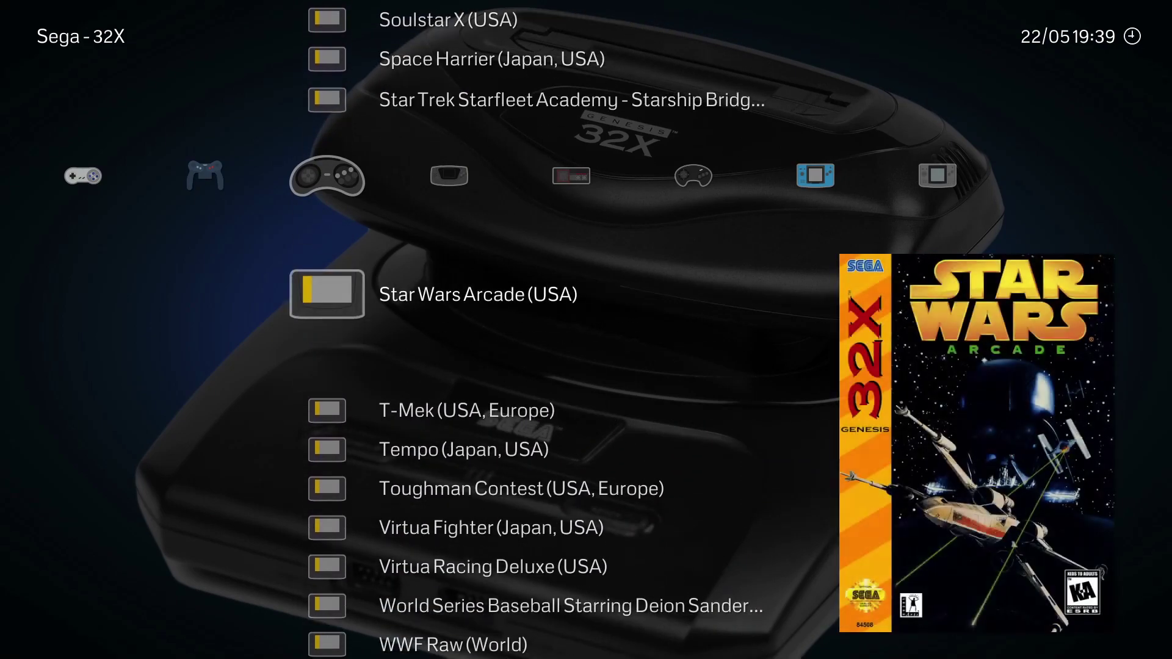
key("Down")
key("Down")
key("Down")
key("Down")
key("Down")
key("Down")
key("Down")
key("Down")
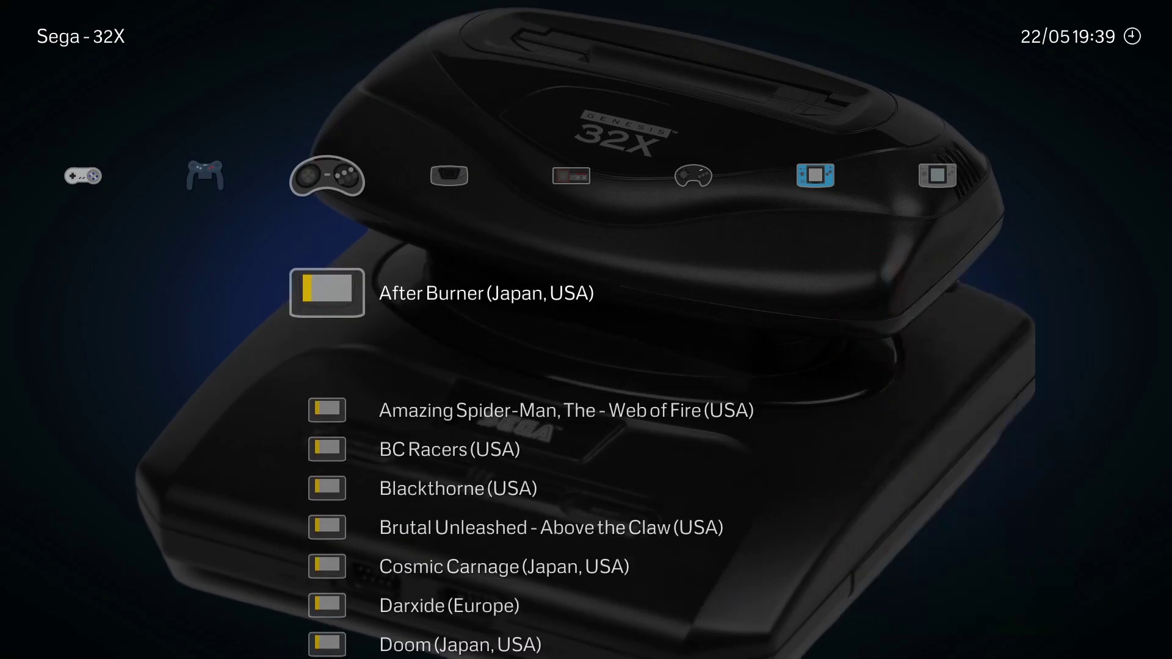
key("Up")
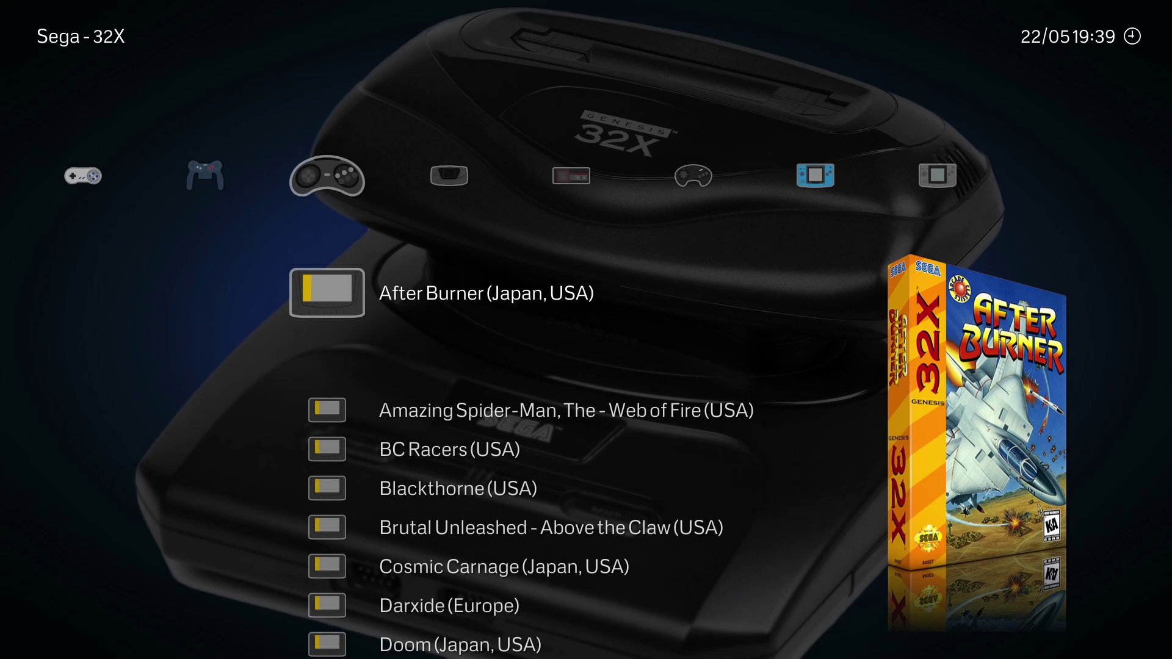
- Switch to the Game Gear playlist, then on to the next system toward Nintendo 64
key("Right")
key("Right")
key("Right")
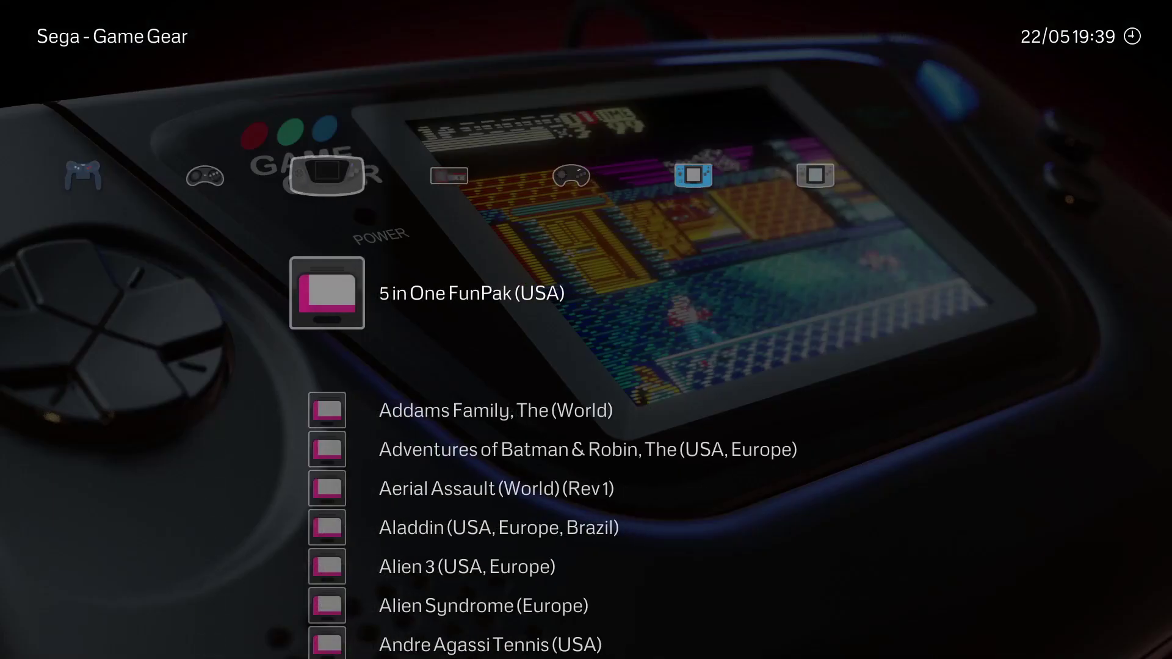
key("Left")
key("Left")
key("Left")
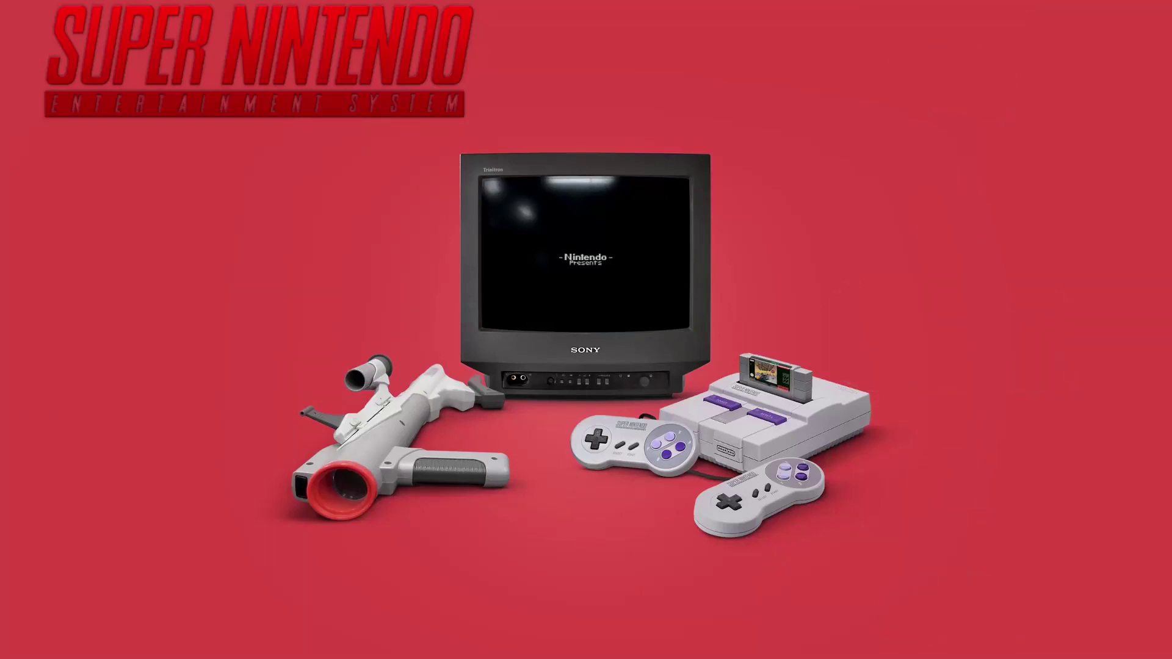
key("Down")
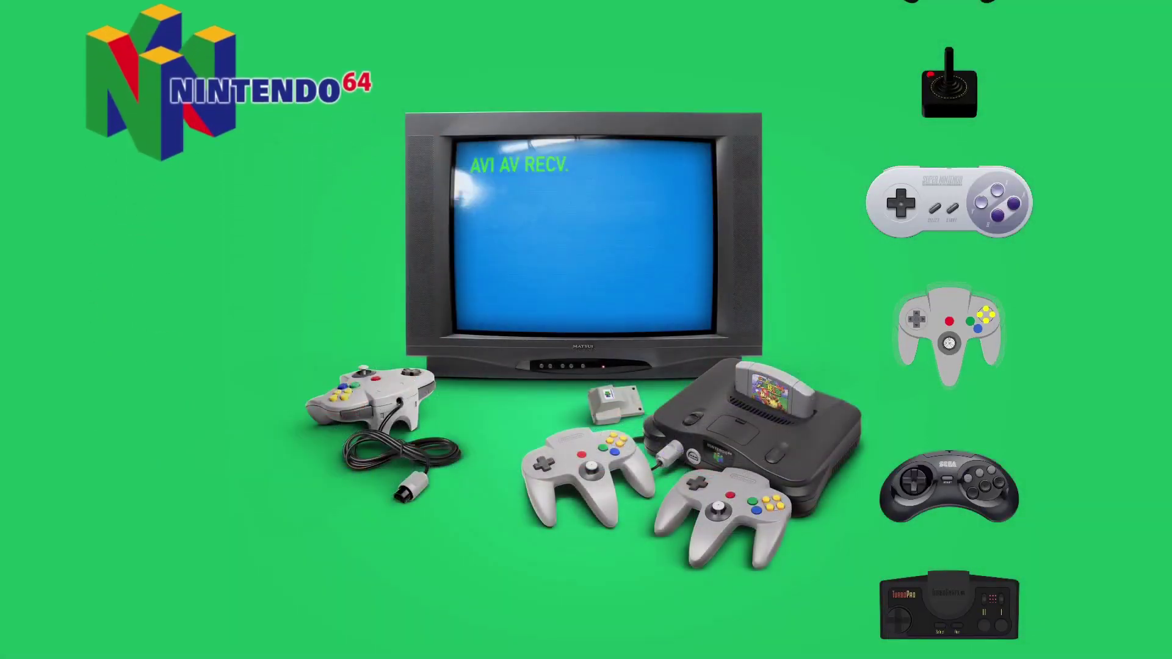
- Spin the system wheel past 32X, TurboGrafx-16, Neo Geo, Genesis and Super Nintendo, then open Nintendo 64
key("Down")
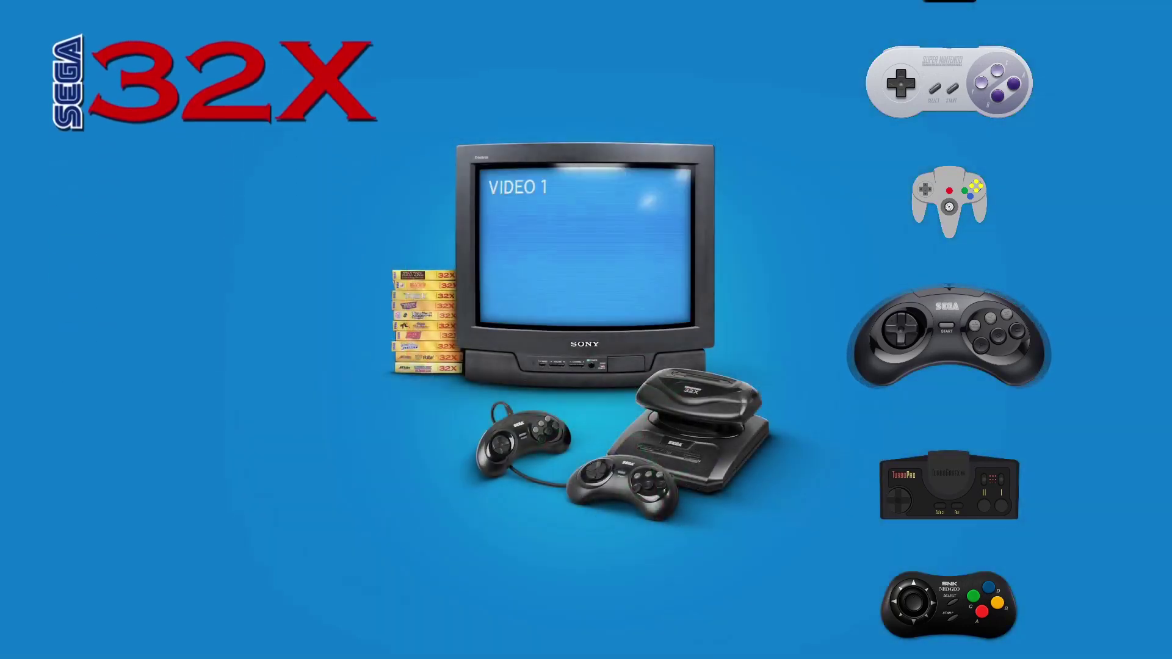
key("Down")
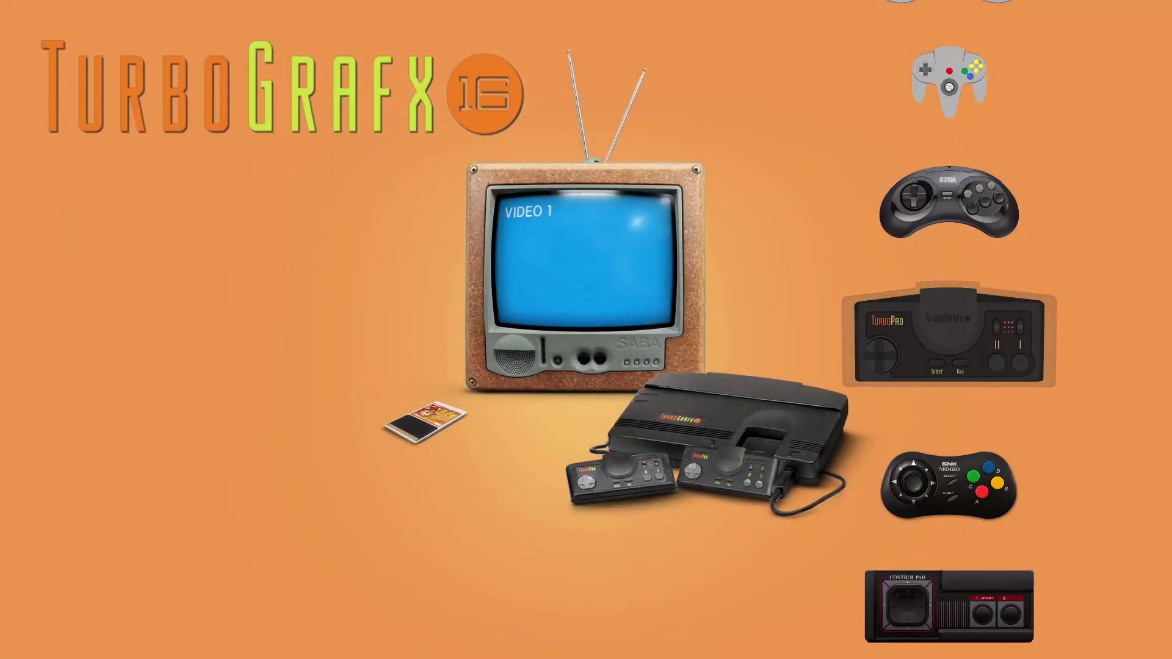
key("Down")
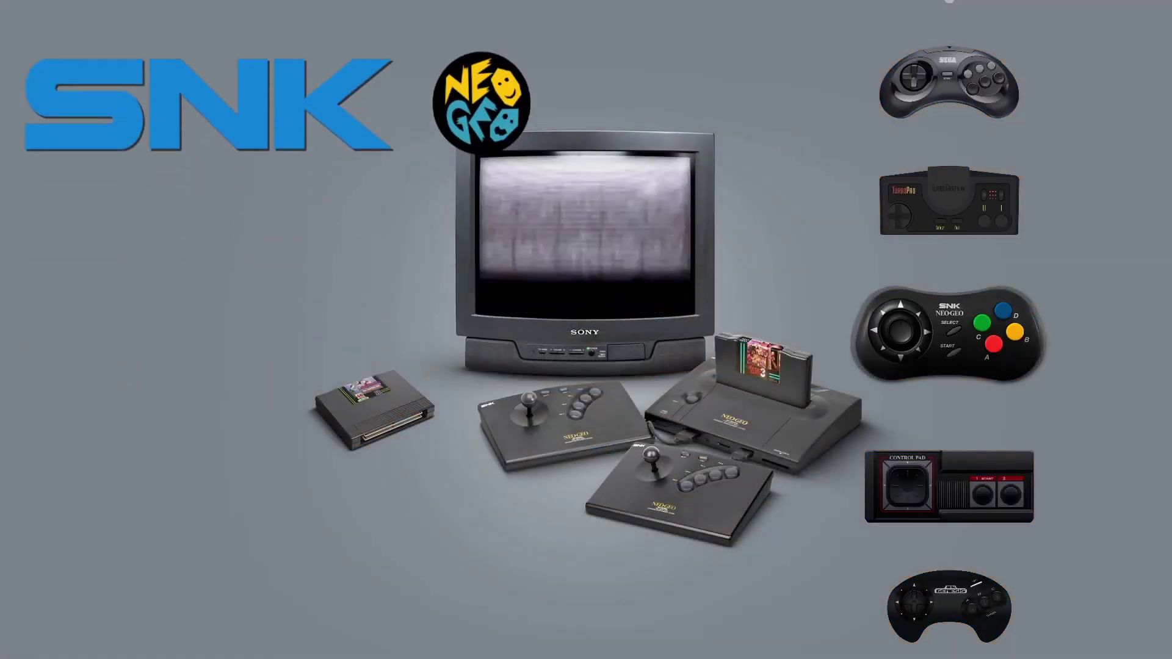
key("Down")
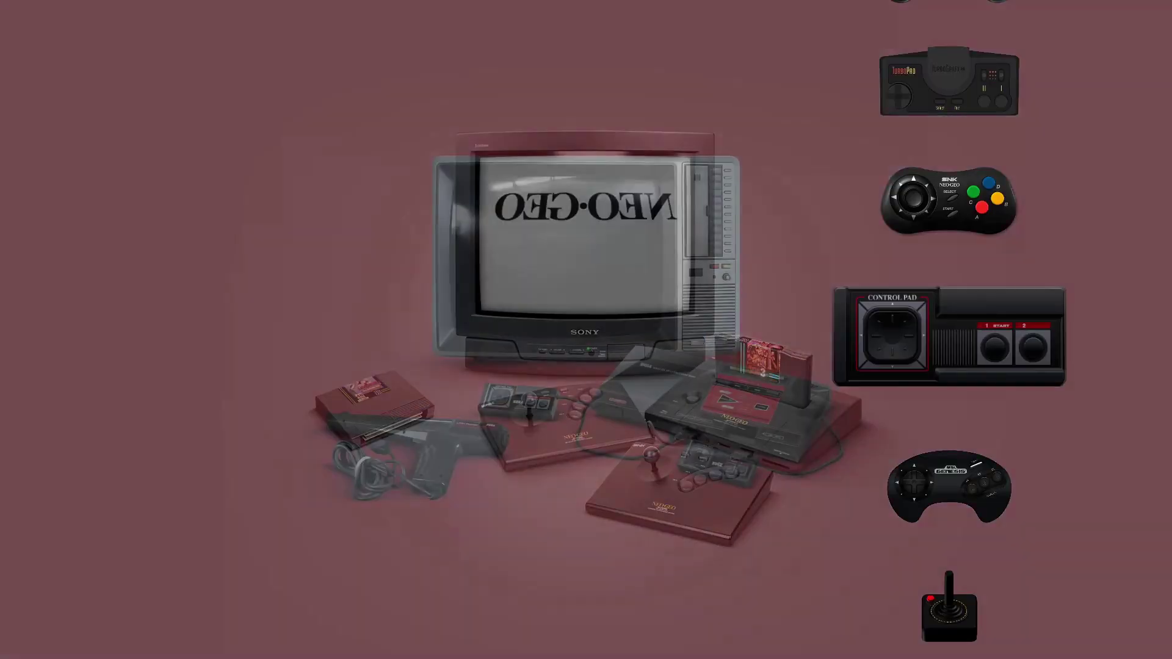
key("Down")
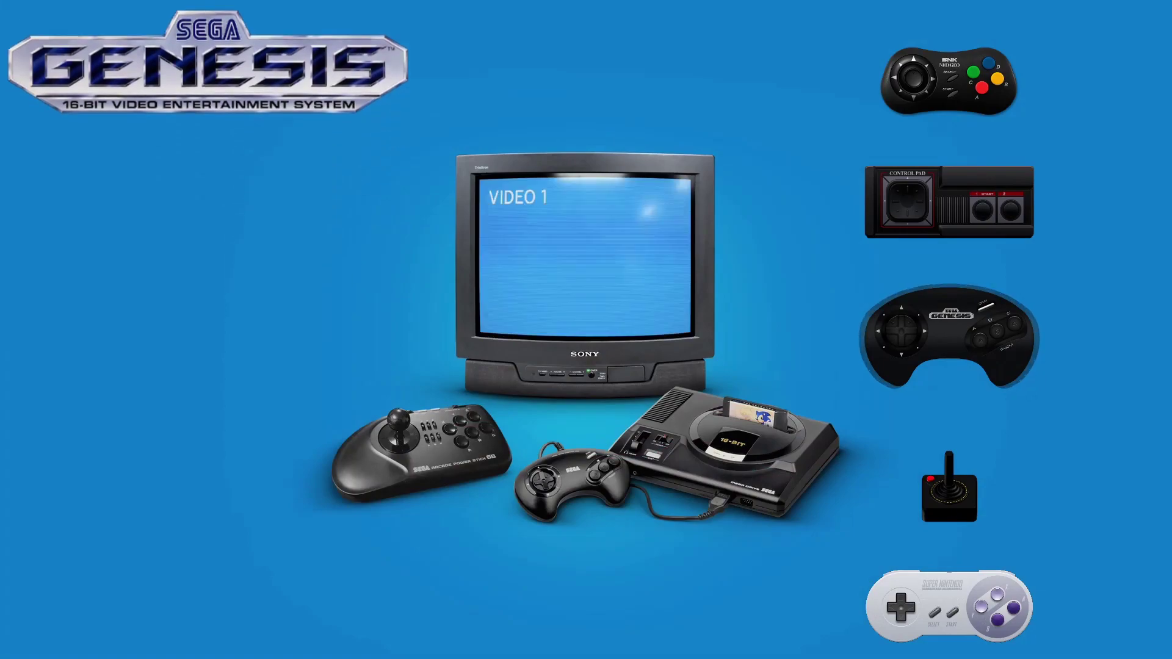
key("Down")
key("Down")
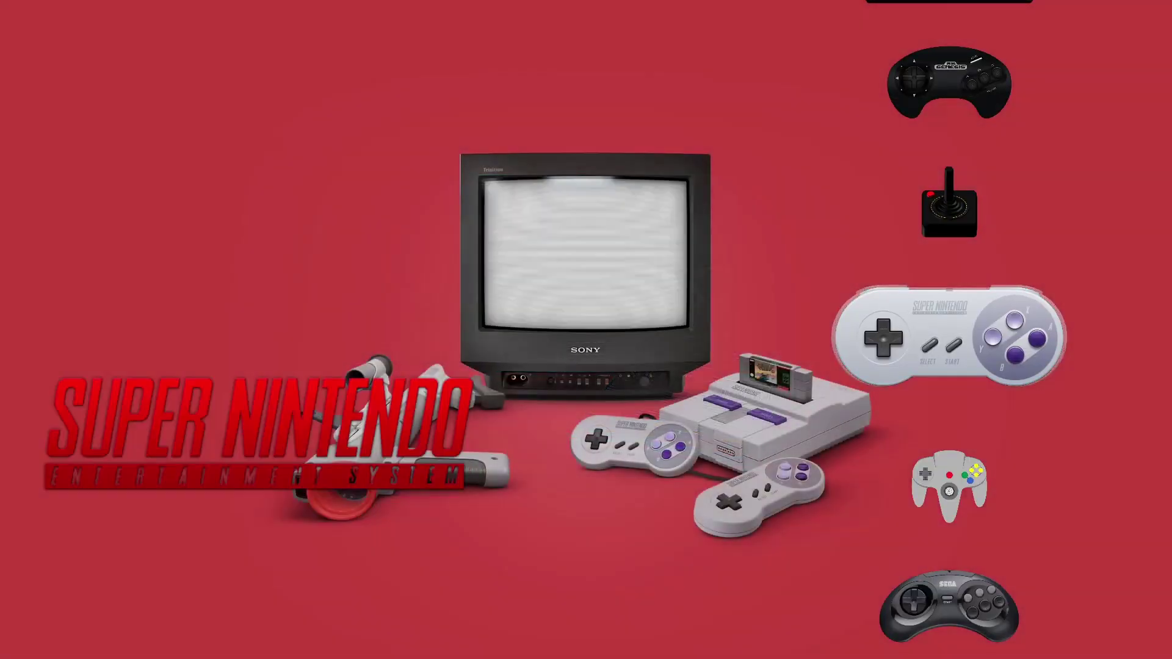
key("Down")
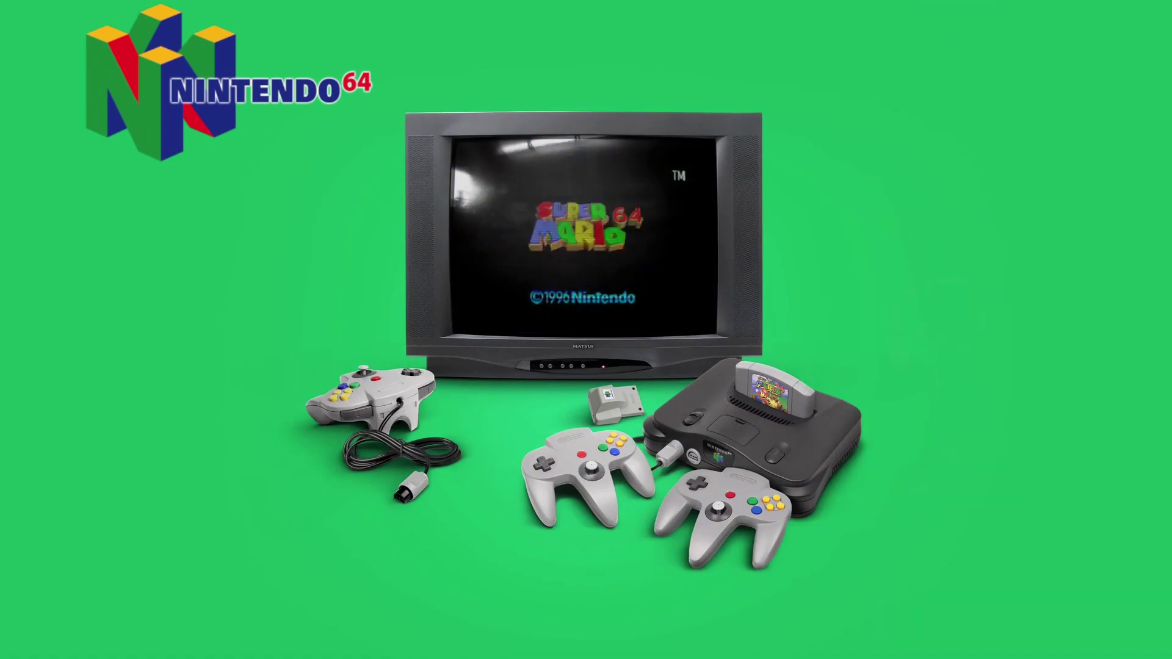
key("Return")
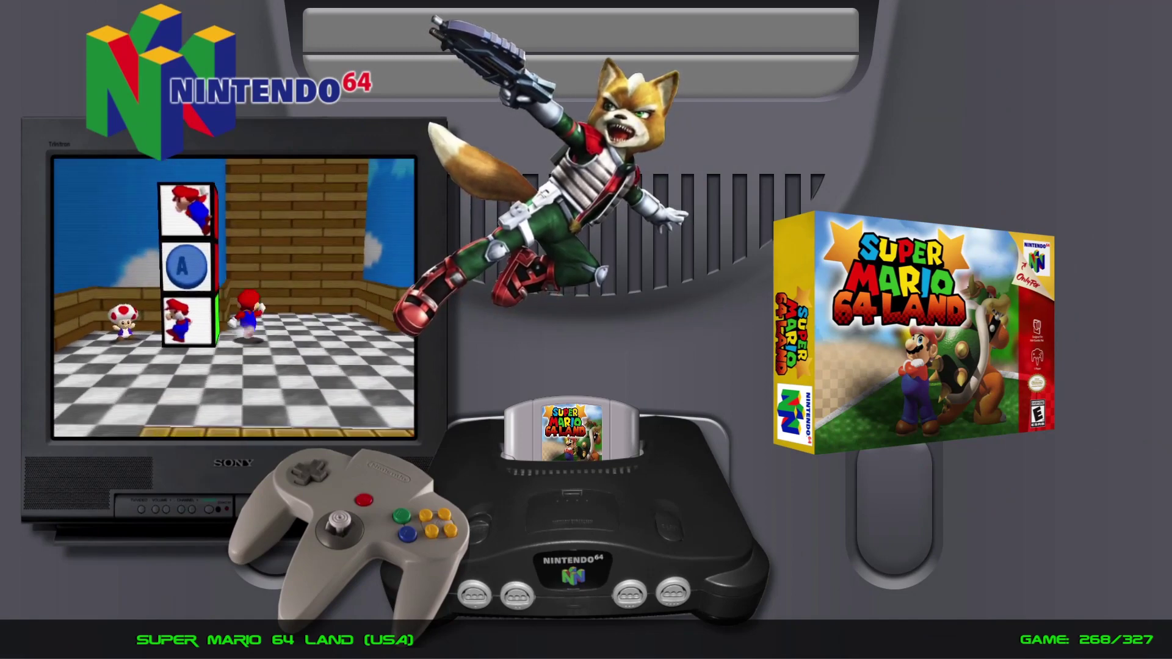
- Scroll the Nintendo 64 wheel from Super Smash Bros. through Sydney 2000 and Tarzan to Tetris 64
key("Down")
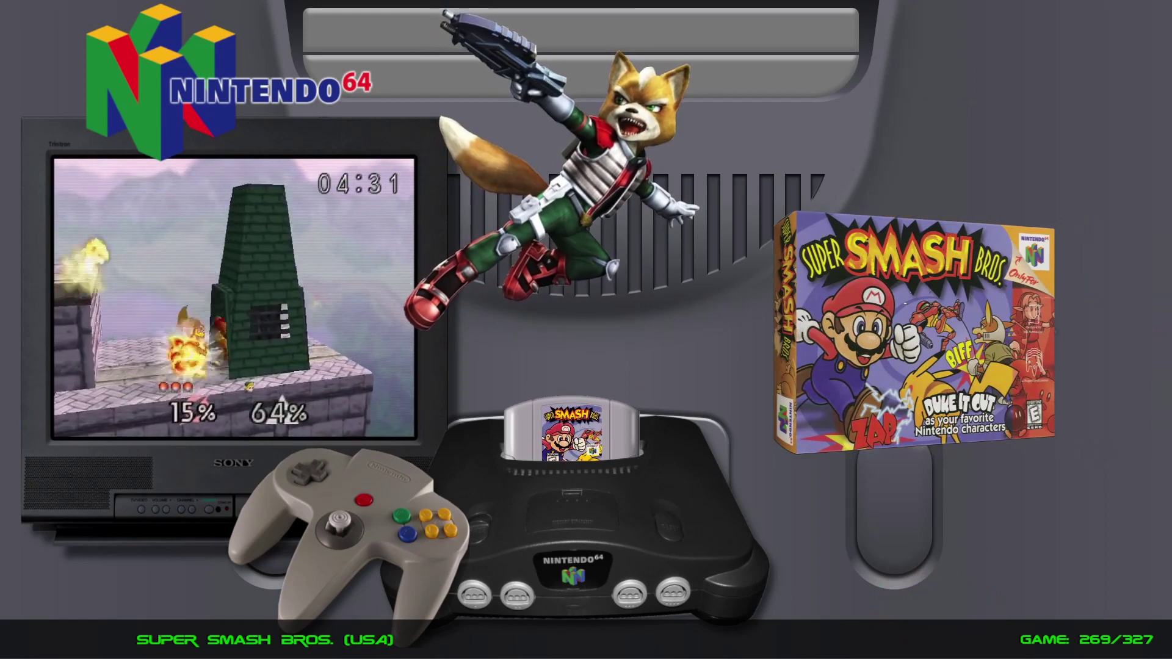
key("Down")
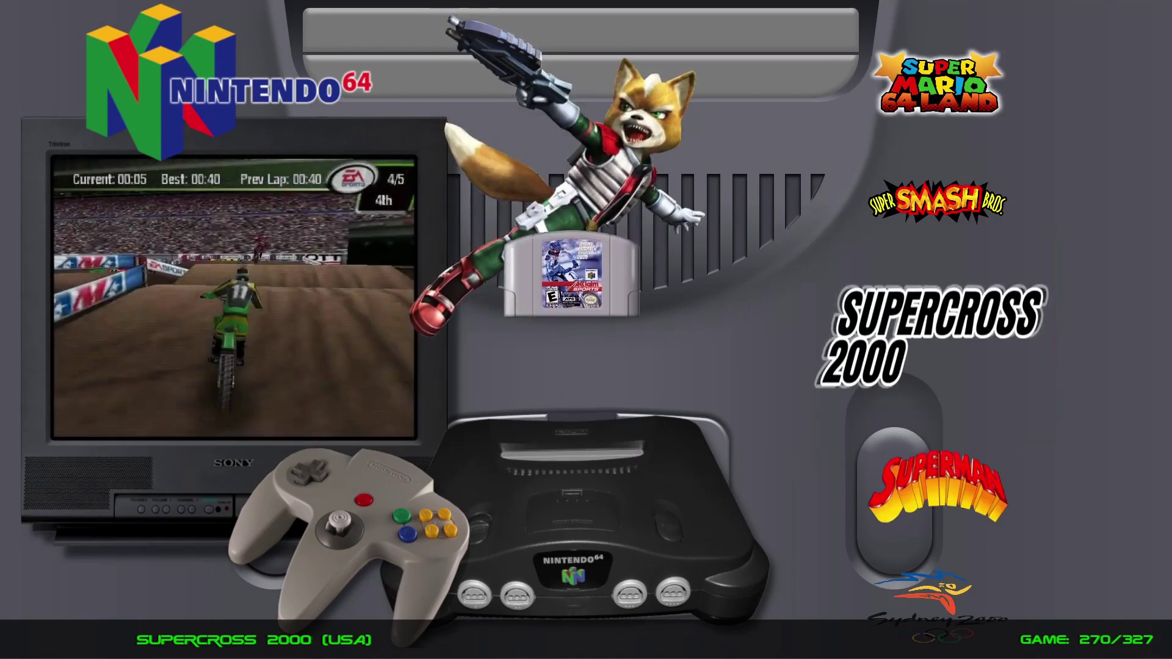
key("Down")
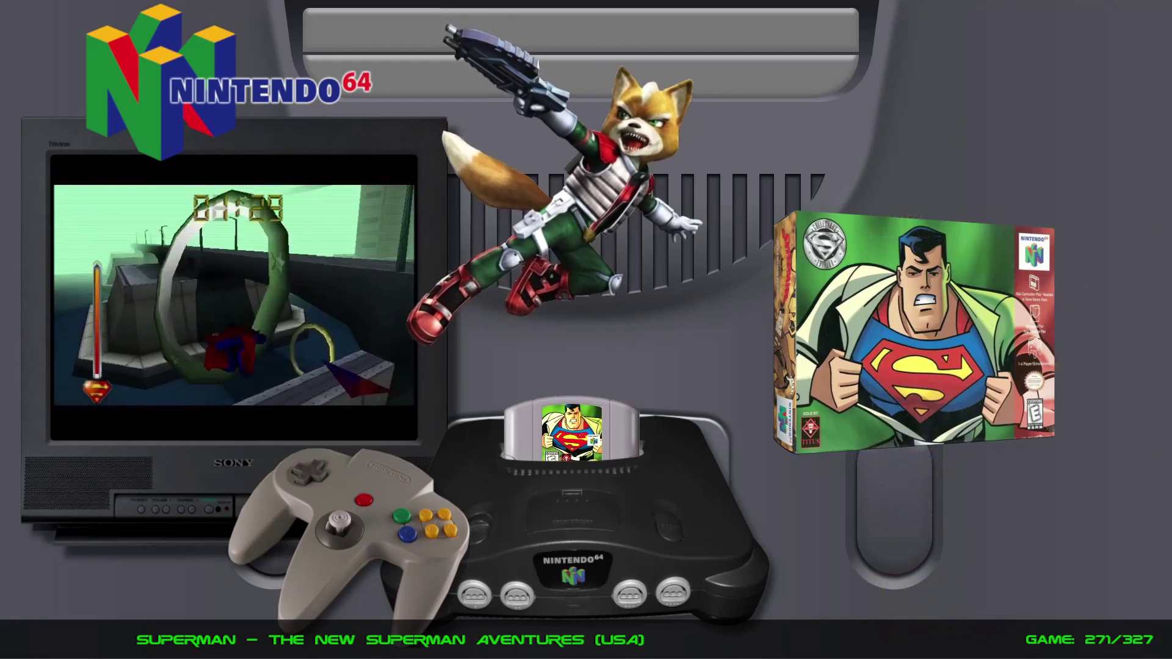
key("Down")
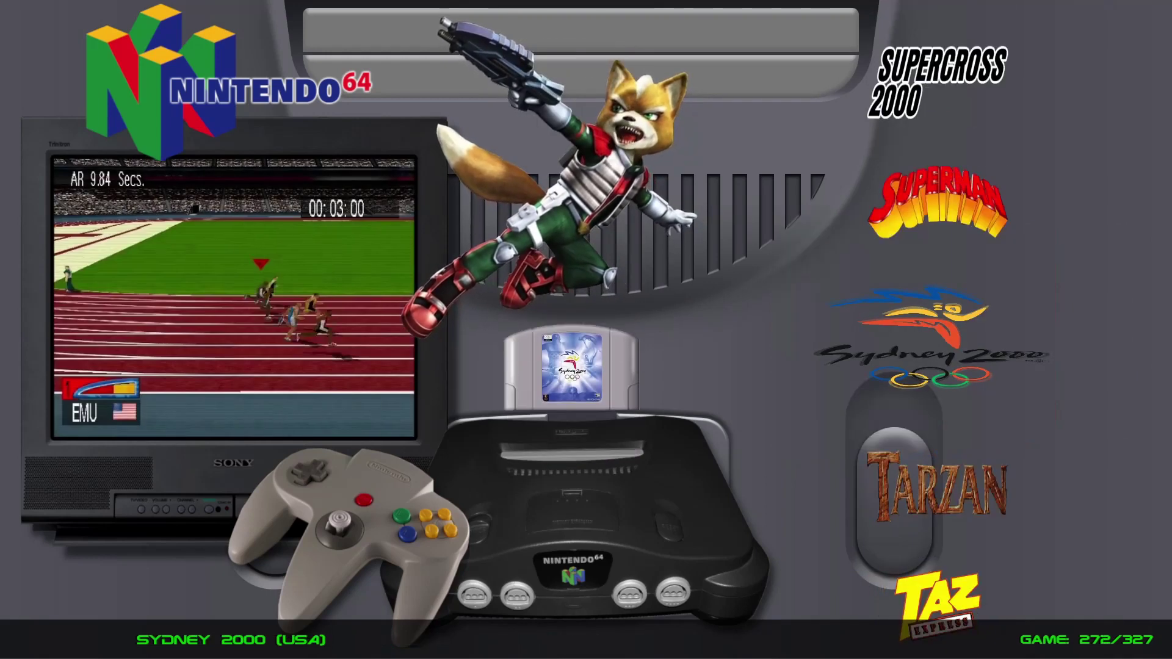
key("Down")
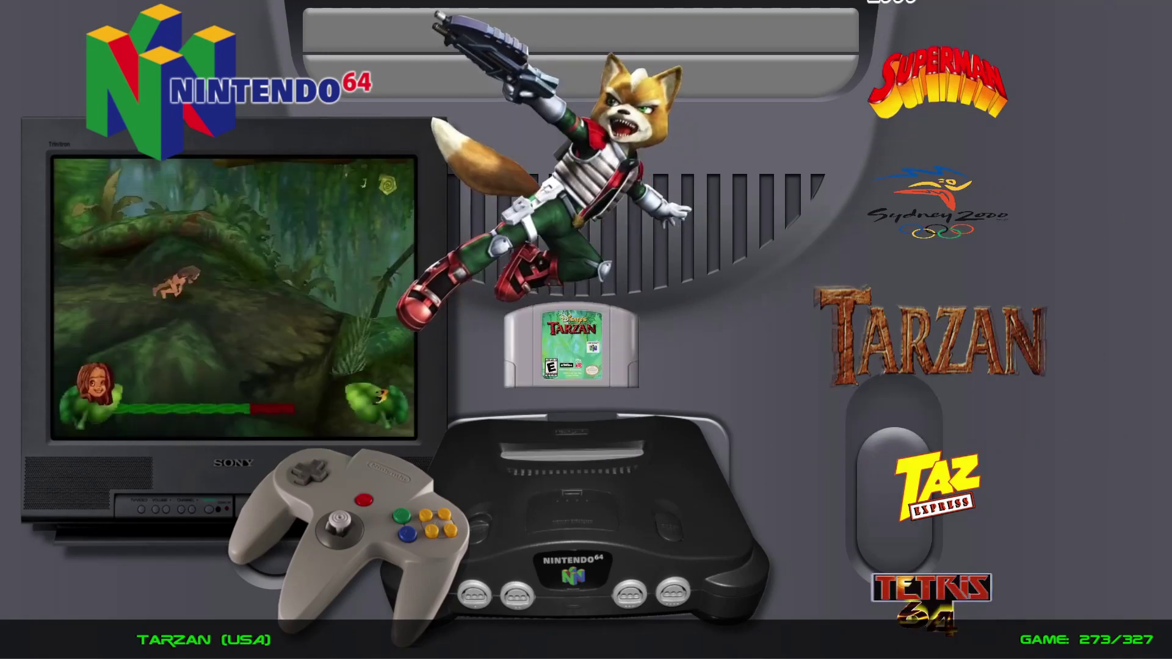
key("Down")
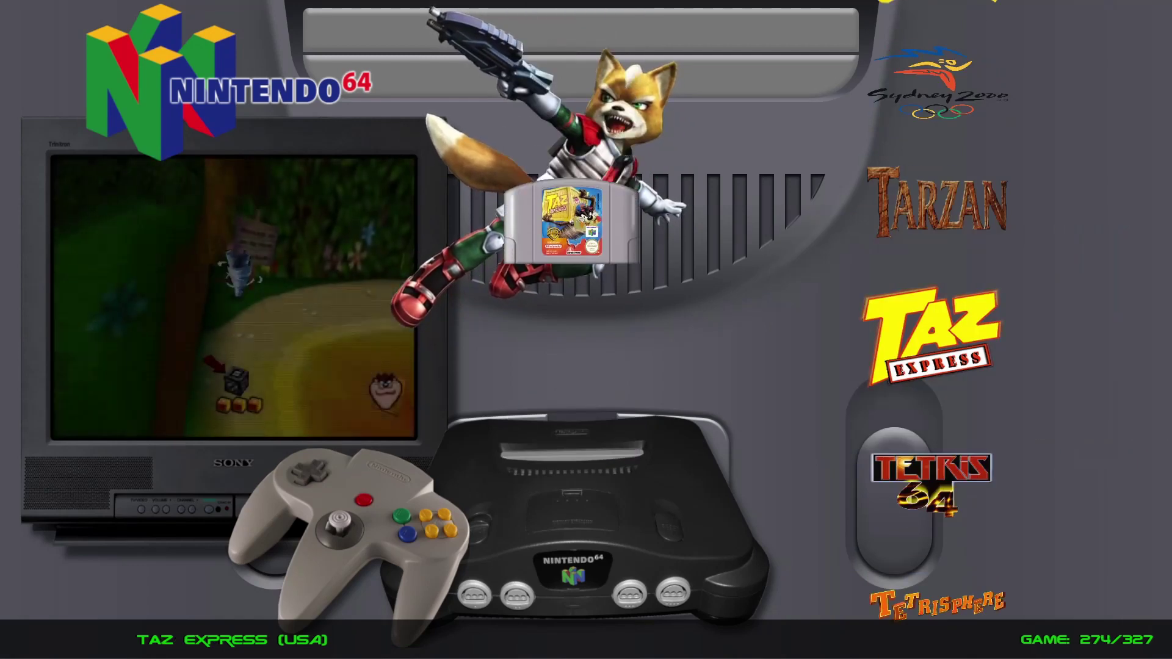
key("Down")
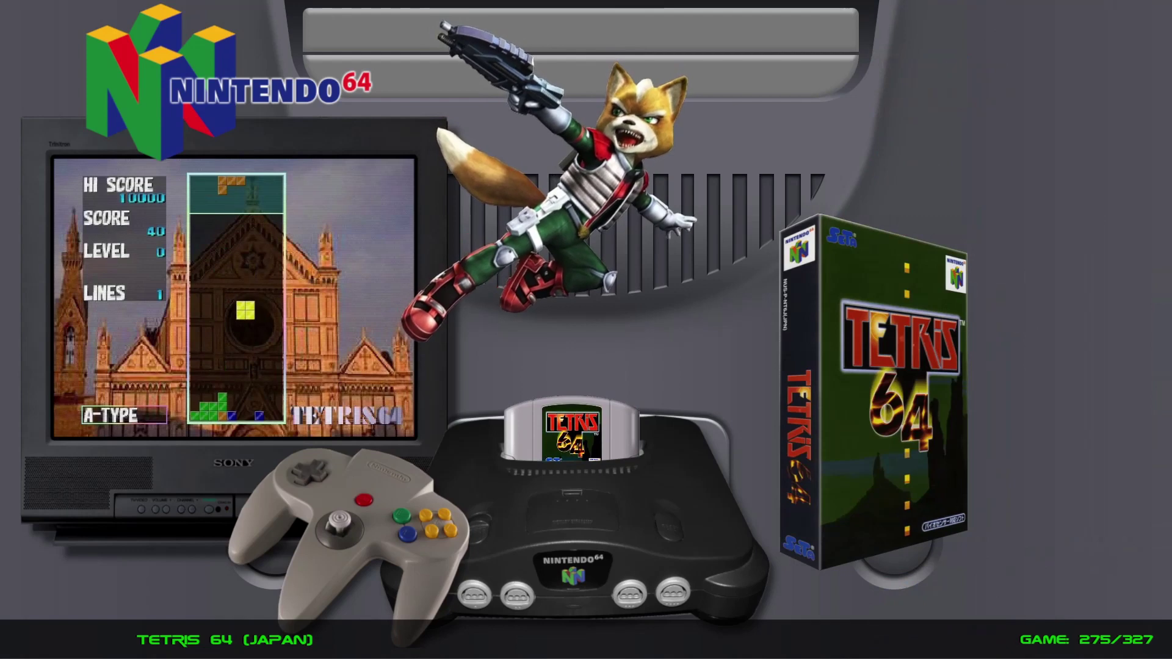
- Continue from Tetrisphere past Rainbow Six and Tonic Trouble to Tony Hawk's Pro Skater 3 (283/327)
key("Down")
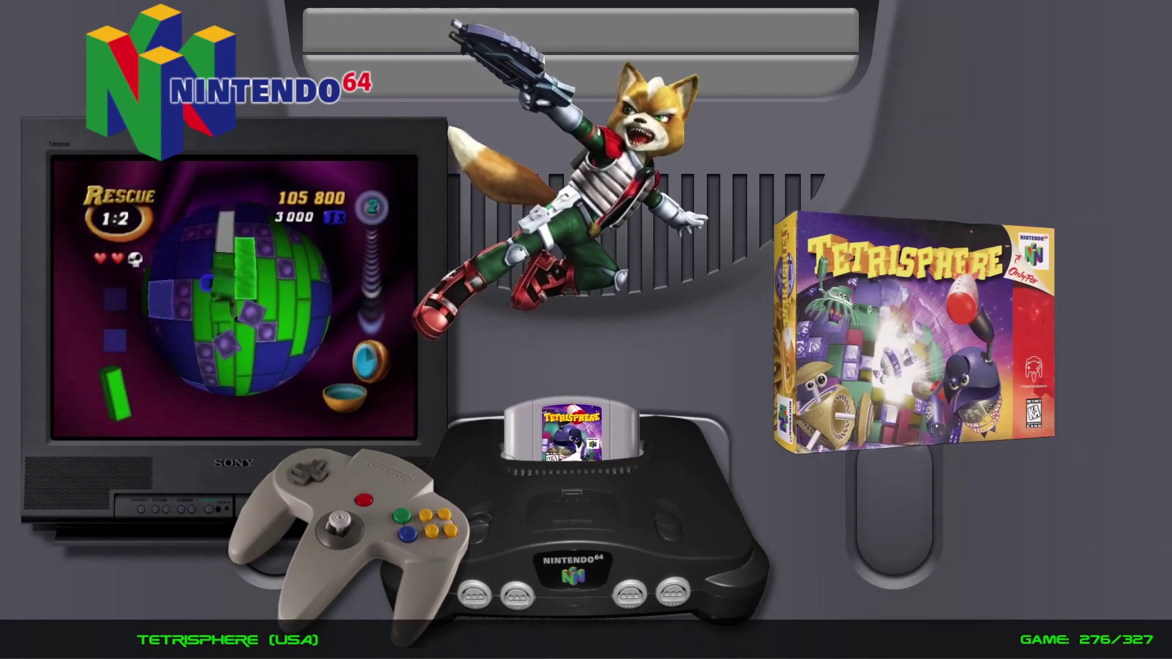
key("Down")
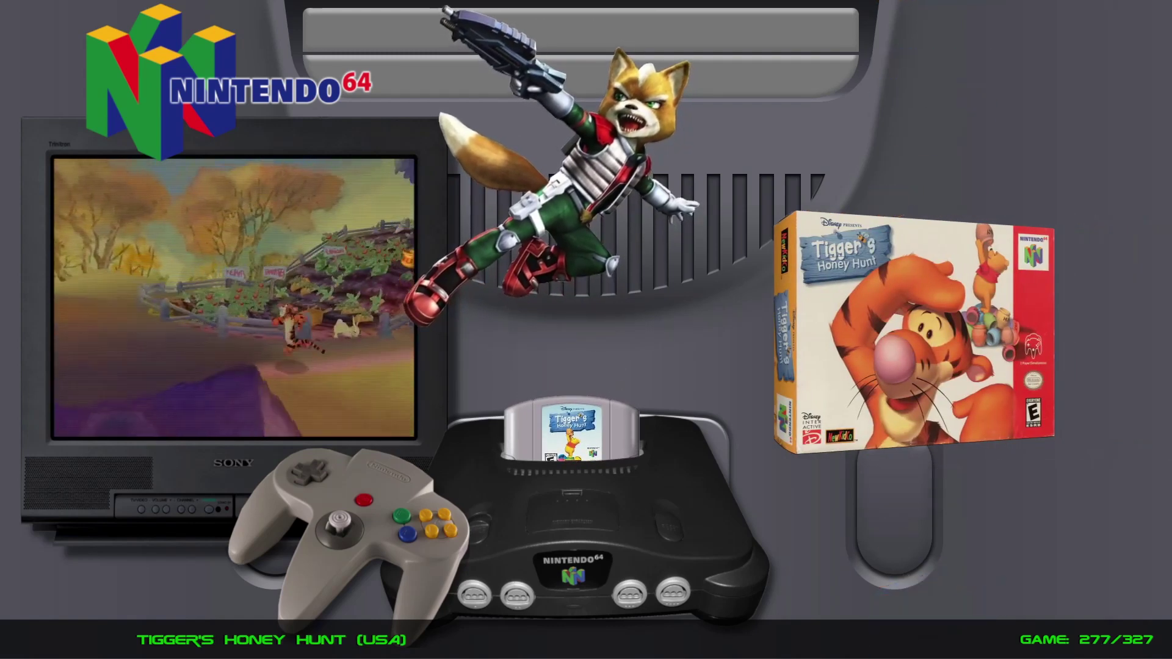
key("Down")
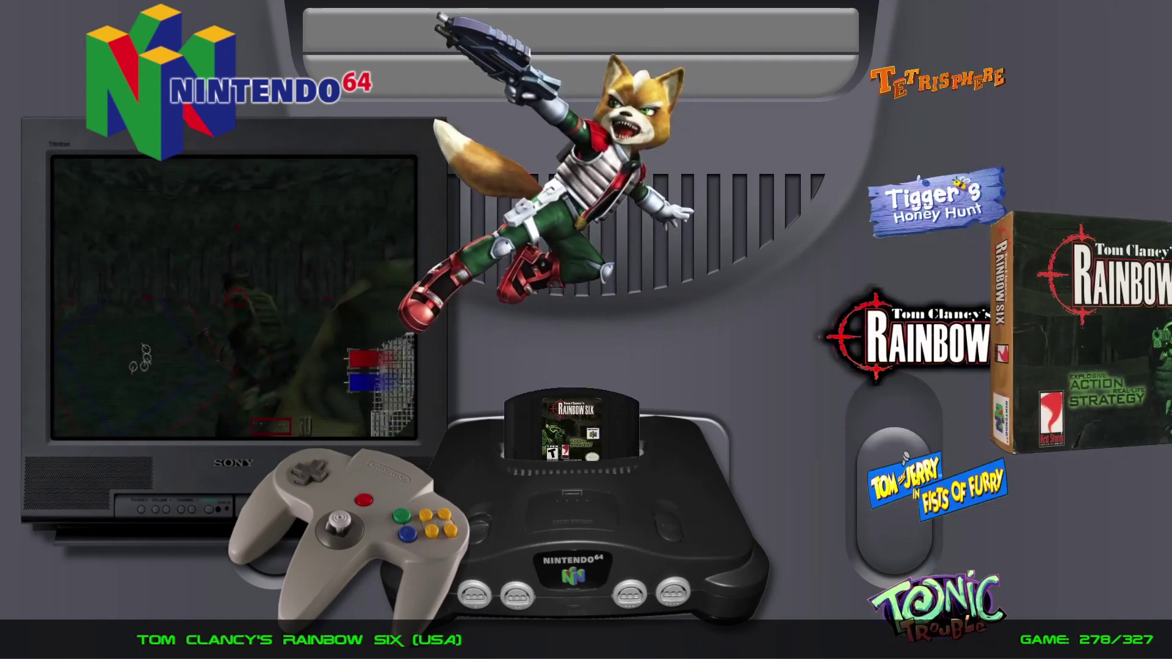
key("Down")
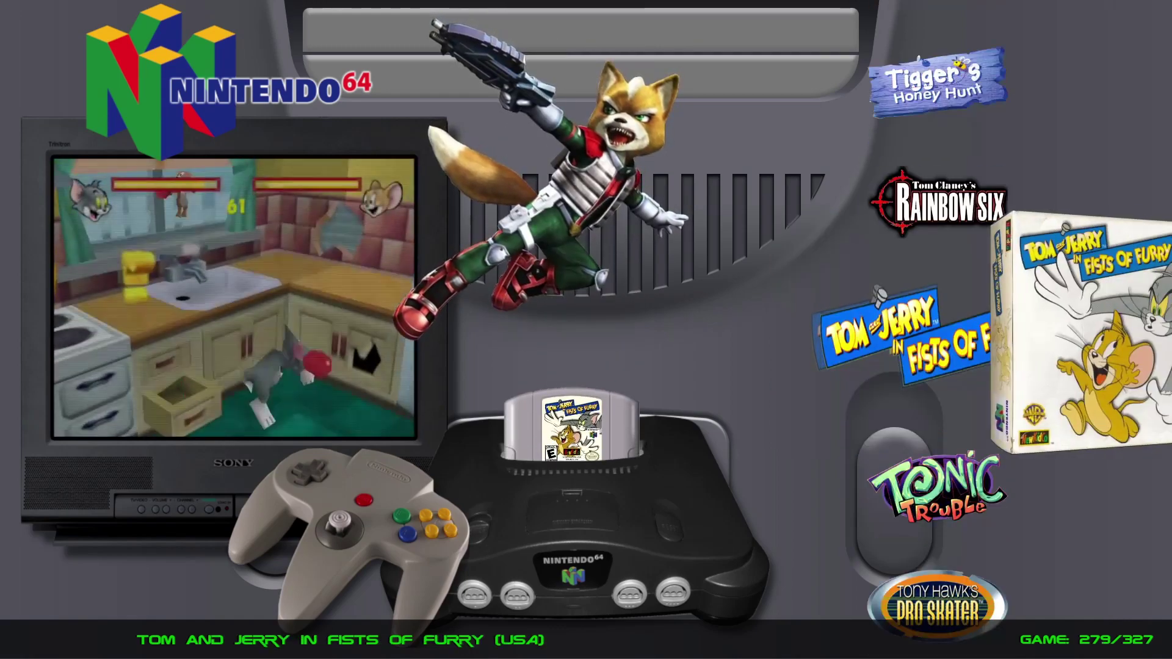
key("Down")
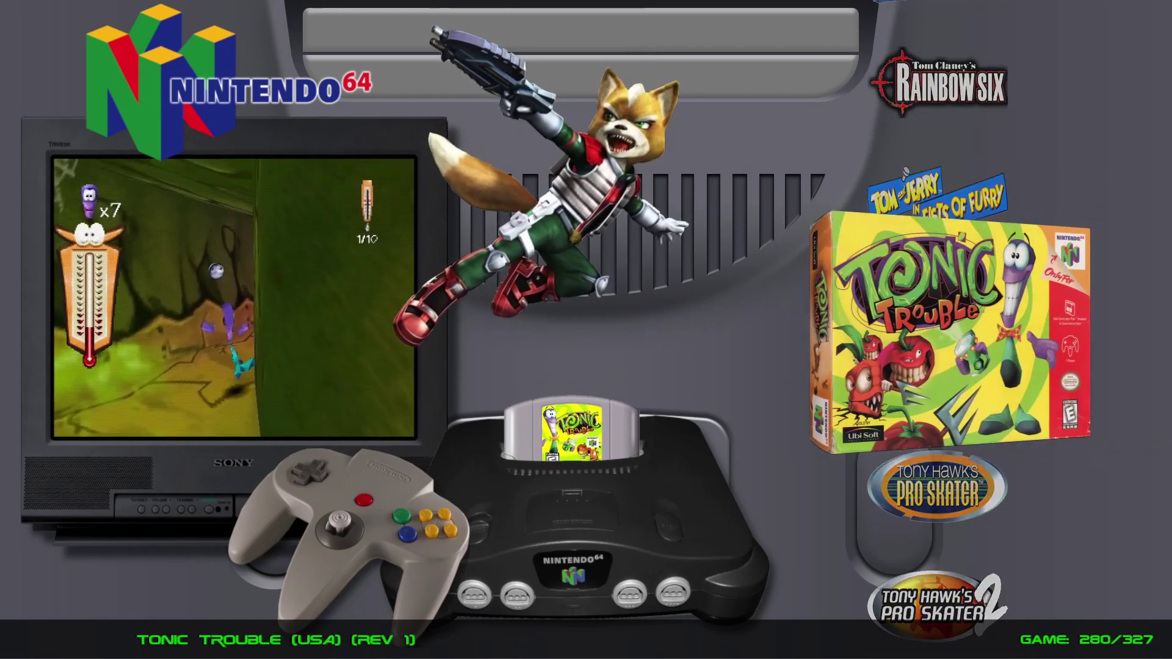
key("Down")
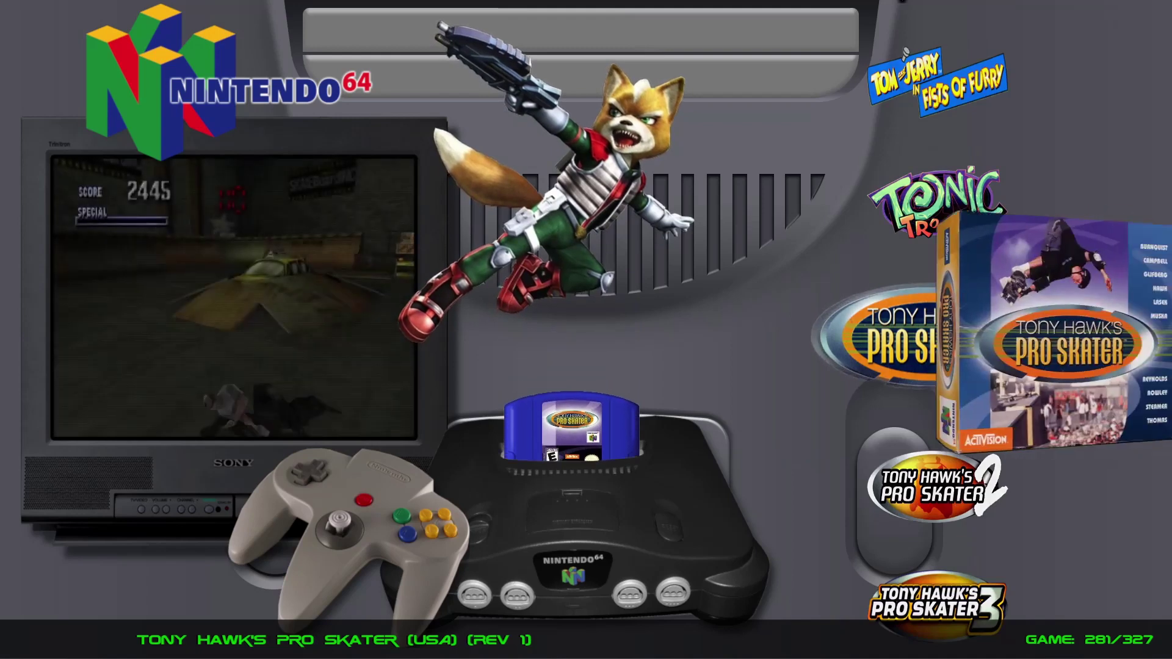
key("Down")
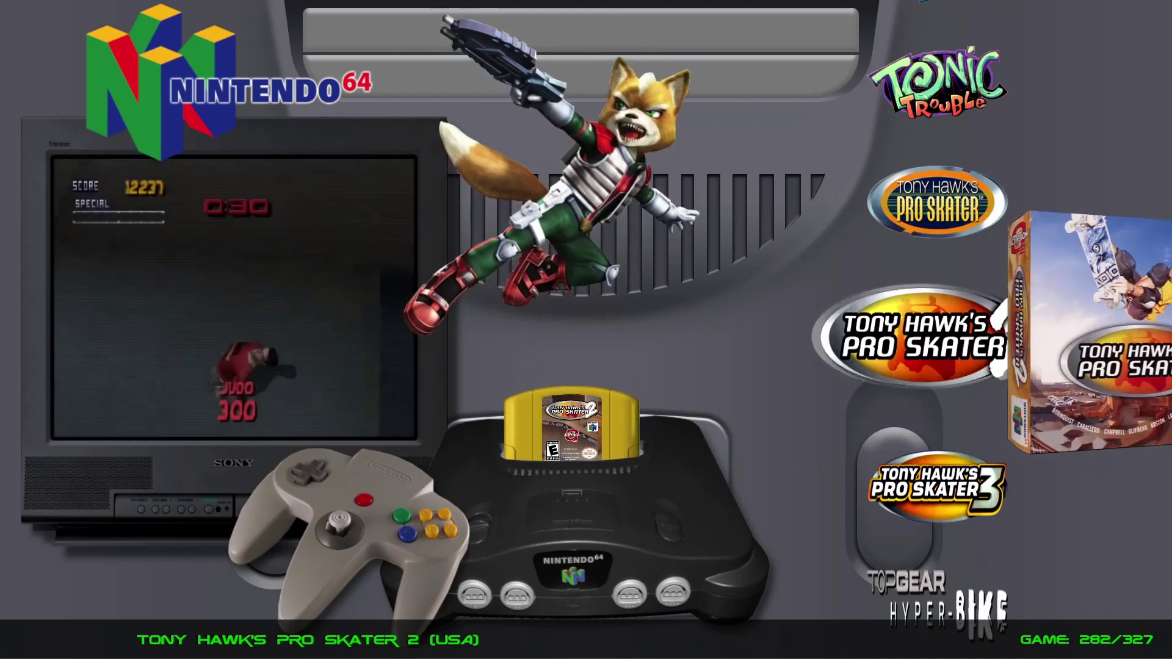
key("Down")
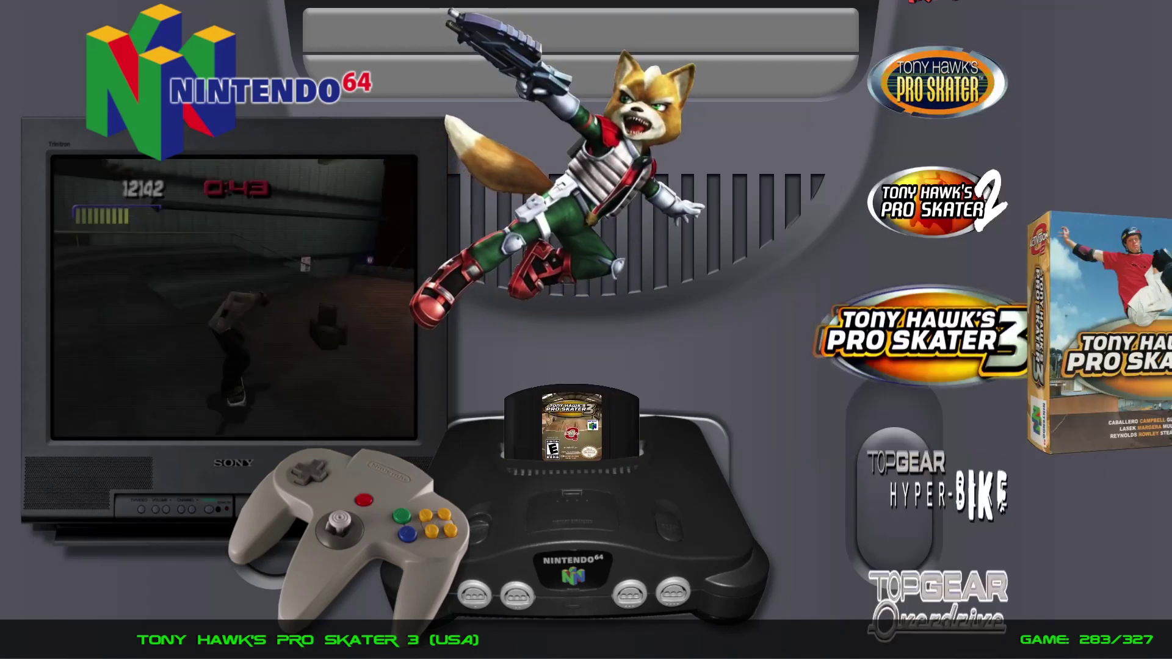